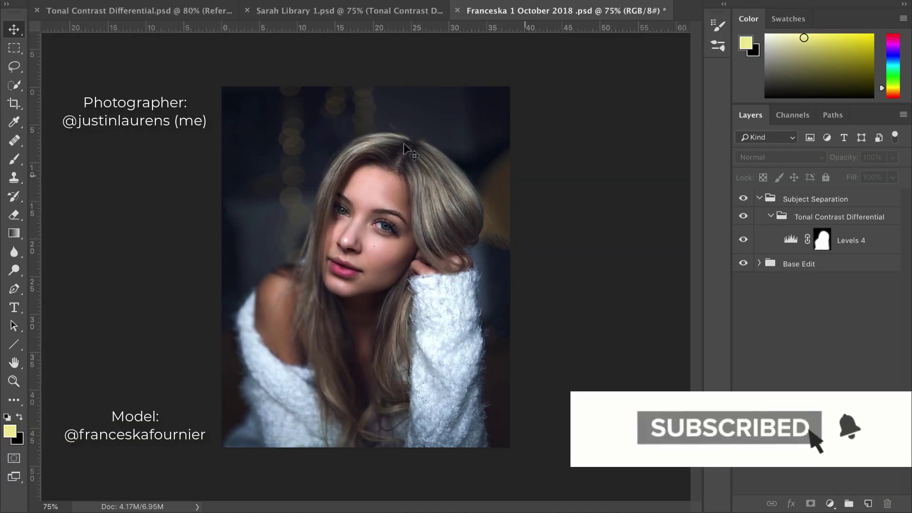
- Switch to the next portrait and toggle the Depth Boost and Depth Enhancement groups to compare
{"action": "left_click", "coordinate": [602, 253]}
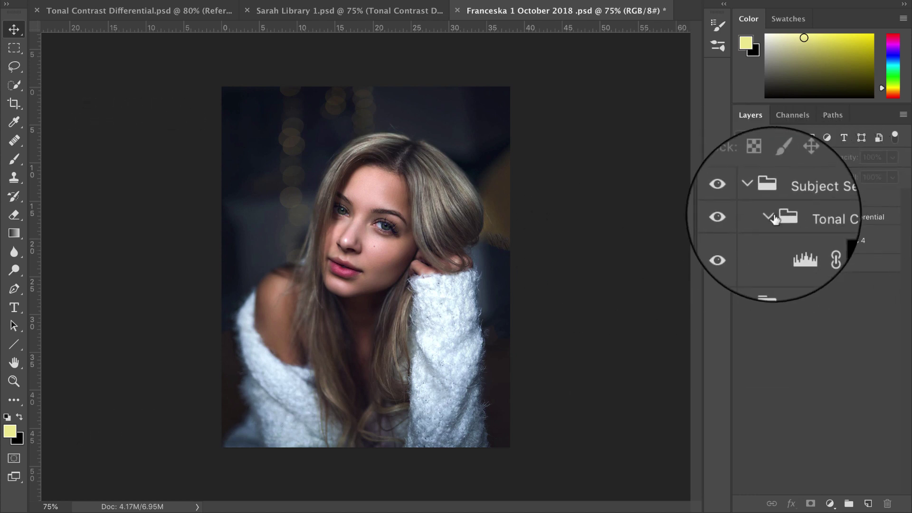
{"action": "key", "text": "ctrl+shift+Tab"}
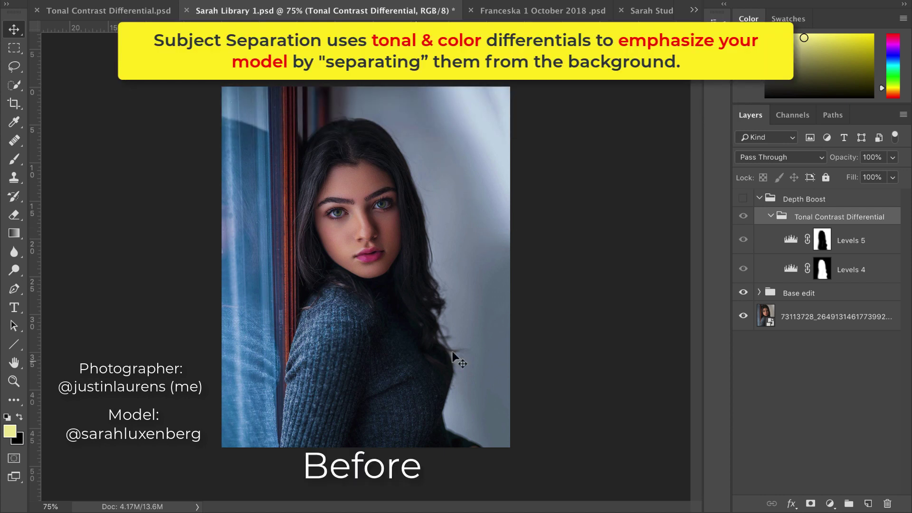
{"action": "left_click", "coordinate": [743, 199]}
{"action": "left_click", "coordinate": [743, 199]}
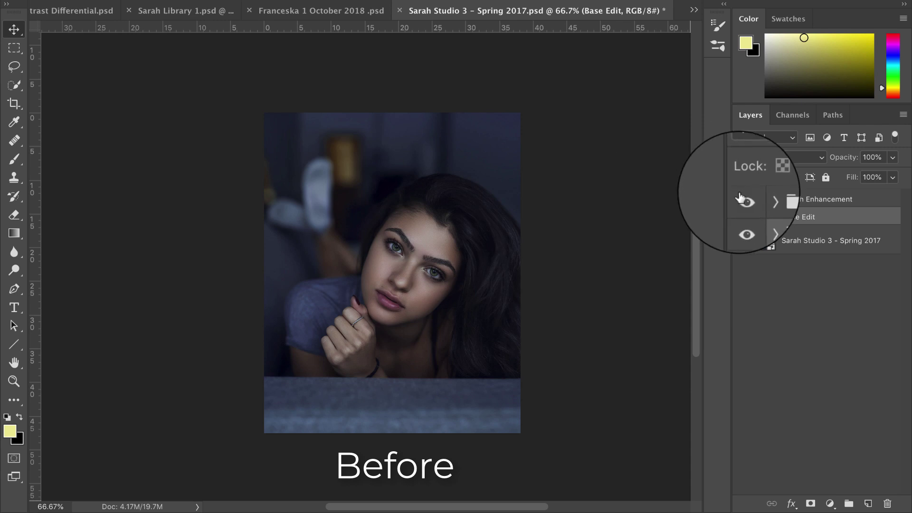
{"action": "left_click", "coordinate": [741, 197]}
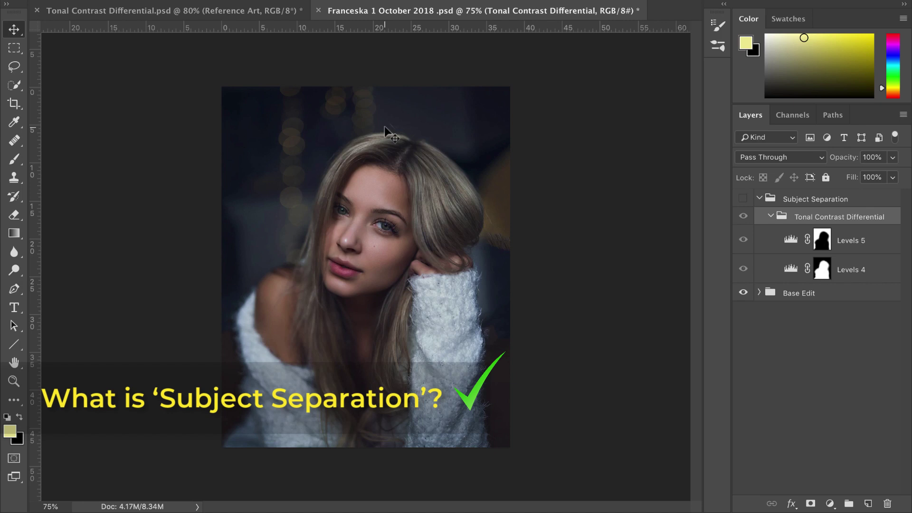
- Turn on Subject Separation and toggle the Tonal Contrast Differential group to compare
{"action": "left_click", "coordinate": [743, 200]}
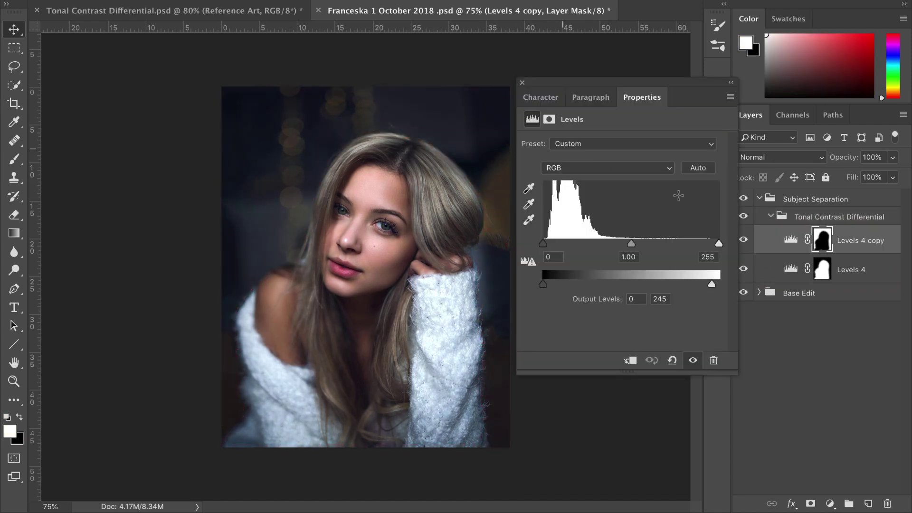
{"action": "left_click", "coordinate": [743, 217]}
{"action": "left_click", "coordinate": [744, 218]}
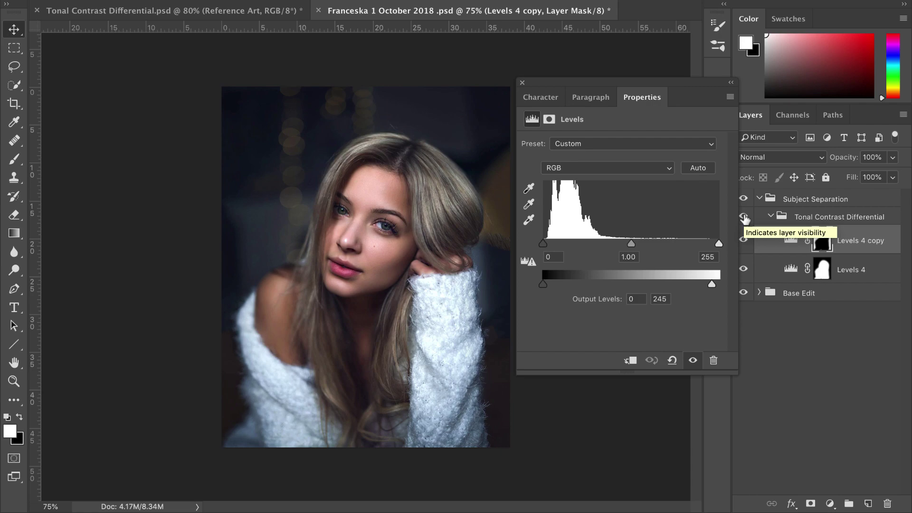
- Delete the Levels 4 copy and Levels 4 adjustment layers
{"action": "left_click", "coordinate": [788, 239]}
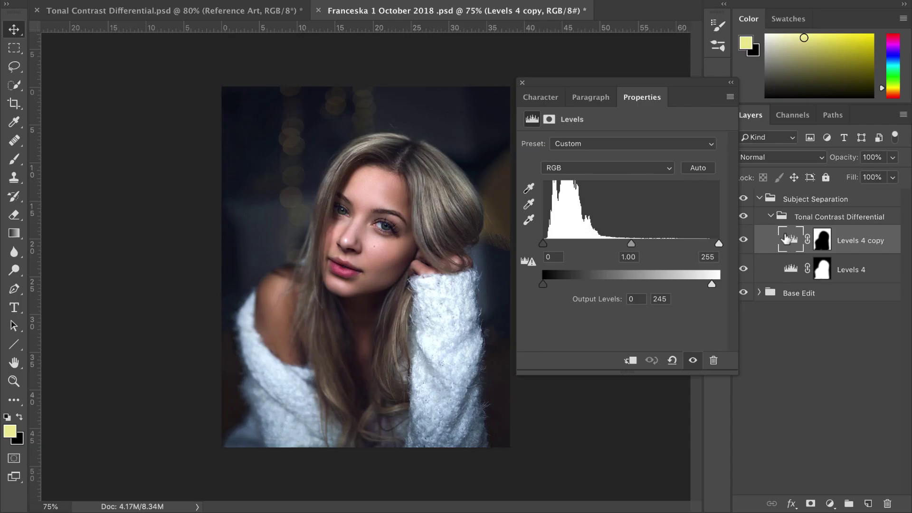
{"action": "key", "text": "Delete"}
{"action": "left_click", "coordinate": [789, 239]}
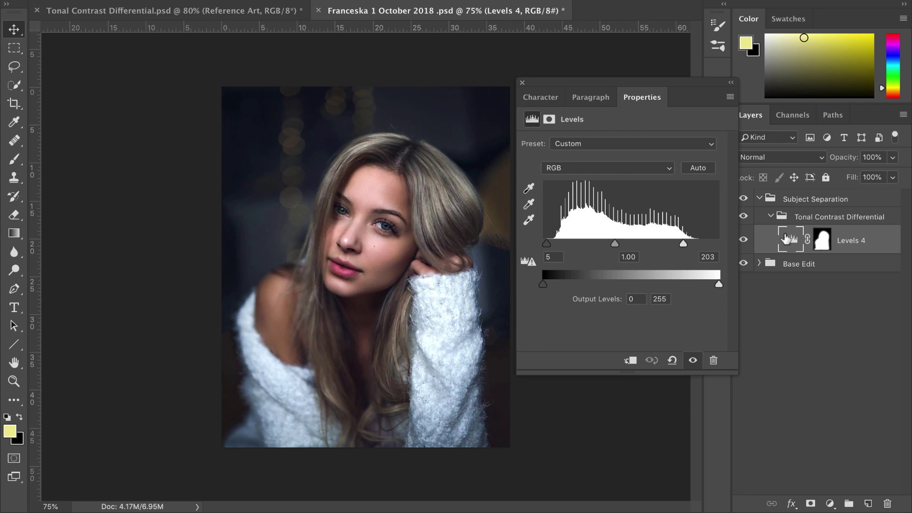
{"action": "key", "text": "Delete"}
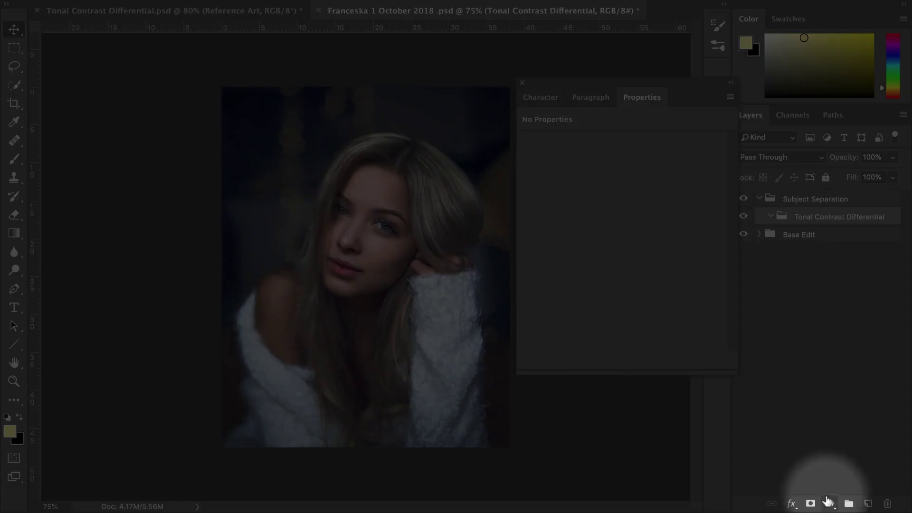
- Add a Levels adjustment with black input 5 and white input 228
{"action": "left_click", "coordinate": [830, 504]}
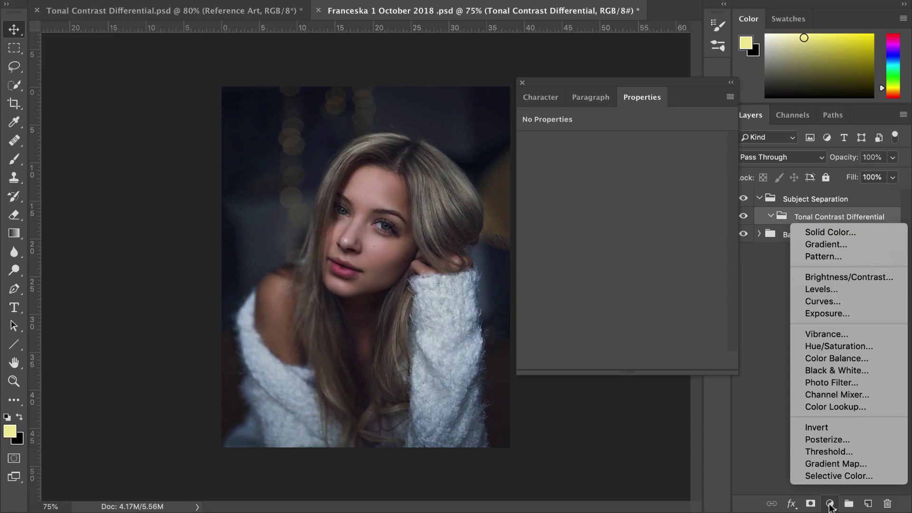
{"action": "left_click", "coordinate": [827, 289]}
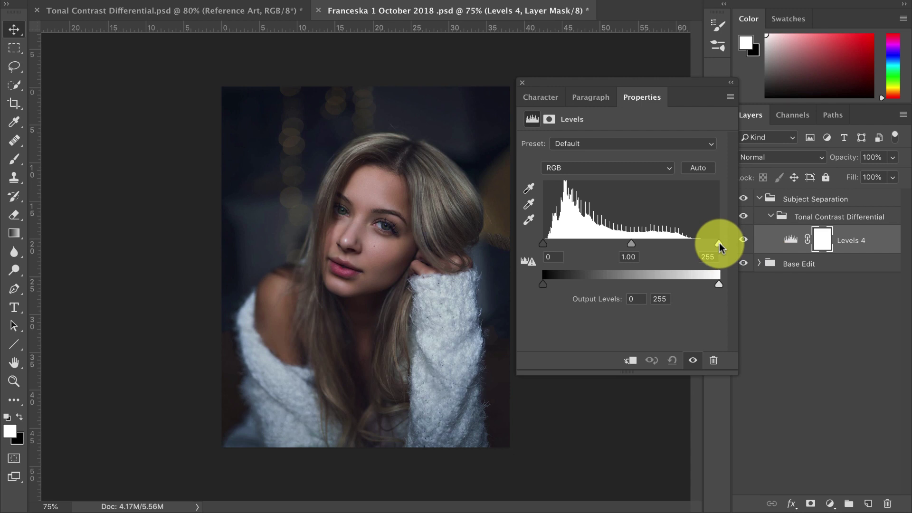
{"action": "left_click_drag", "start_coordinate": [719, 243], "coordinate": [700, 245]}
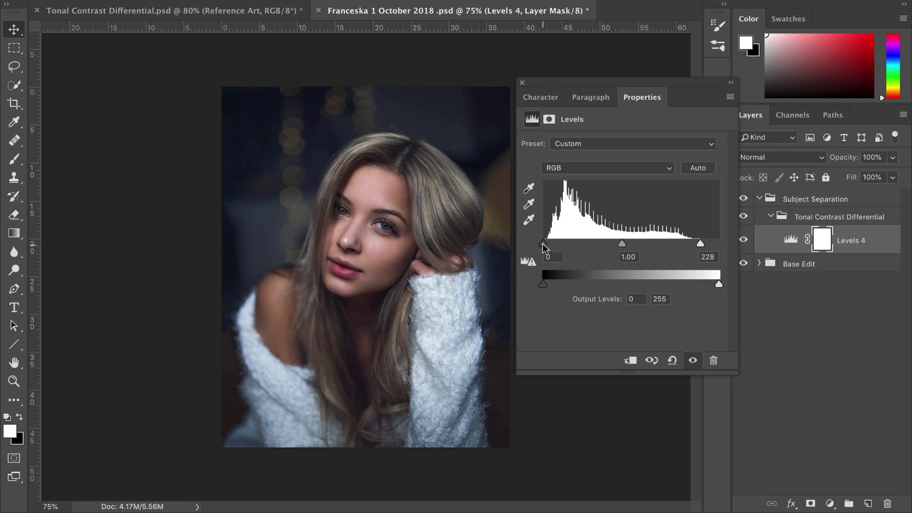
{"action": "left_click_drag", "start_coordinate": [542, 245], "coordinate": [547, 247]}
- Invert the Levels 4 mask to black and paint white over the subject with a larger brush
{"action": "left_click", "coordinate": [820, 244]}
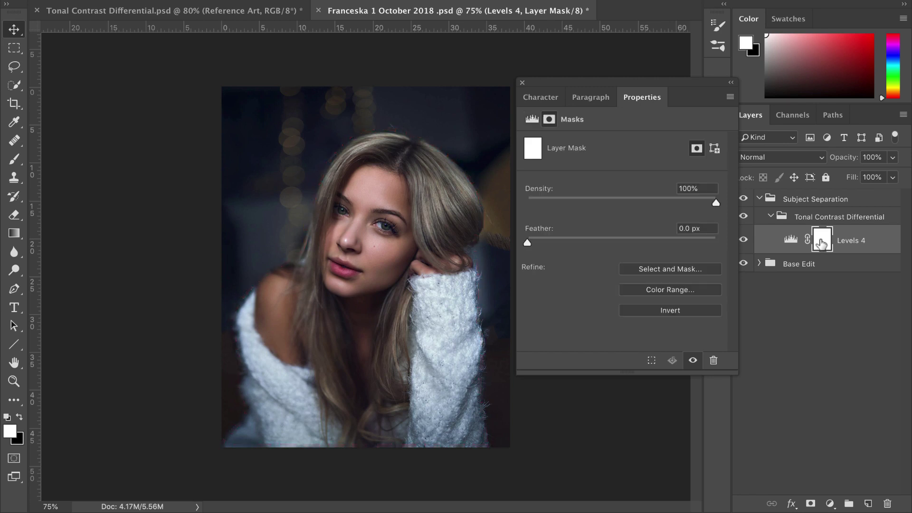
{"action": "key", "text": "super+i"}
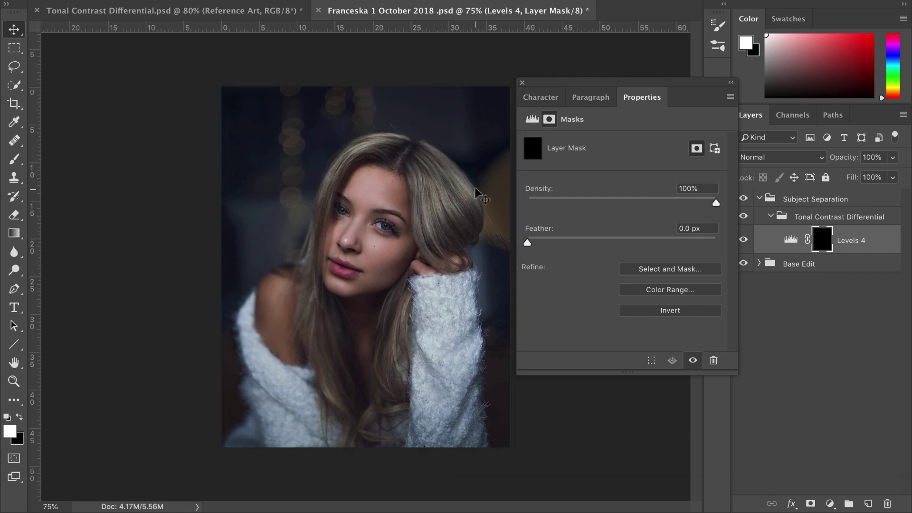
{"action": "key", "text": "b"}
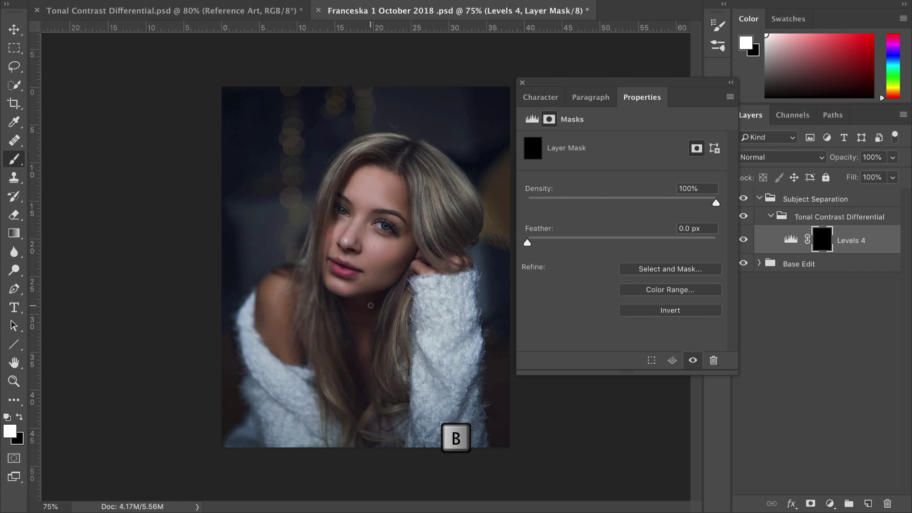
{"action": "key", "text": "bracketright"}
{"action": "key", "text": "bracketright"}
{"action": "key", "text": "bracketright"}
{"action": "key", "text": "bracketright"}
{"action": "key", "text": "bracketright"}
{"action": "key", "text": "bracketright"}
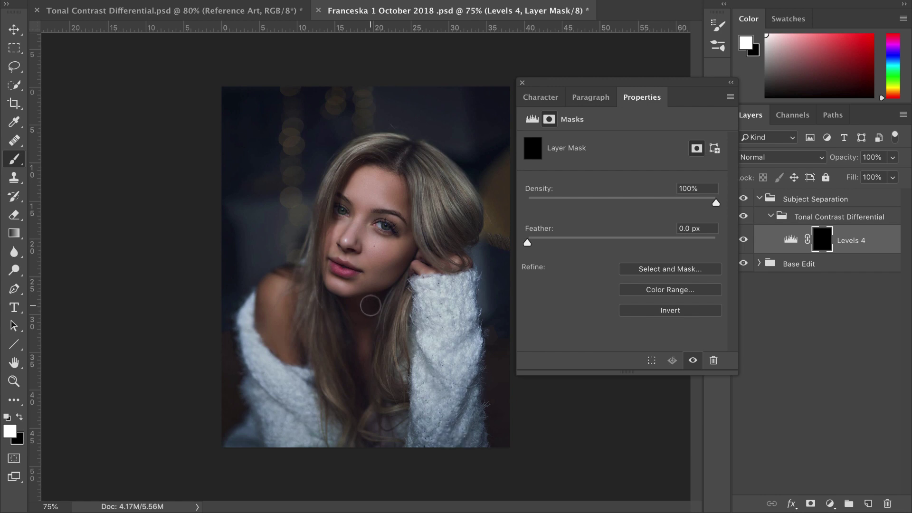
{"action": "key", "text": "bracketright"}
{"action": "key", "text": "bracketright"}
{"action": "key", "text": "bracketright"}
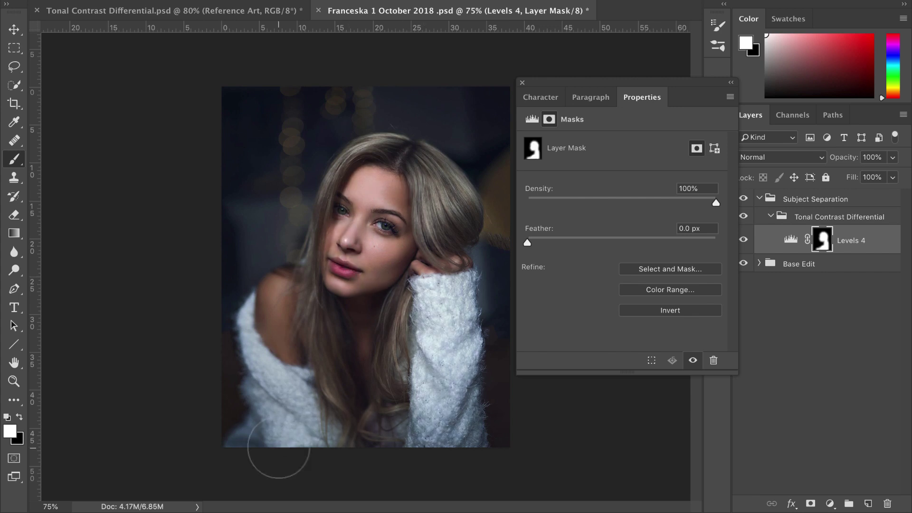
{"action": "mouse_move", "coordinate": [279, 447]}
{"action": "left_mouse_down"}
{"action": "mouse_move", "coordinate": [276, 365]}
{"action": "mouse_move", "coordinate": [291, 302]}
{"action": "left_mouse_up"}
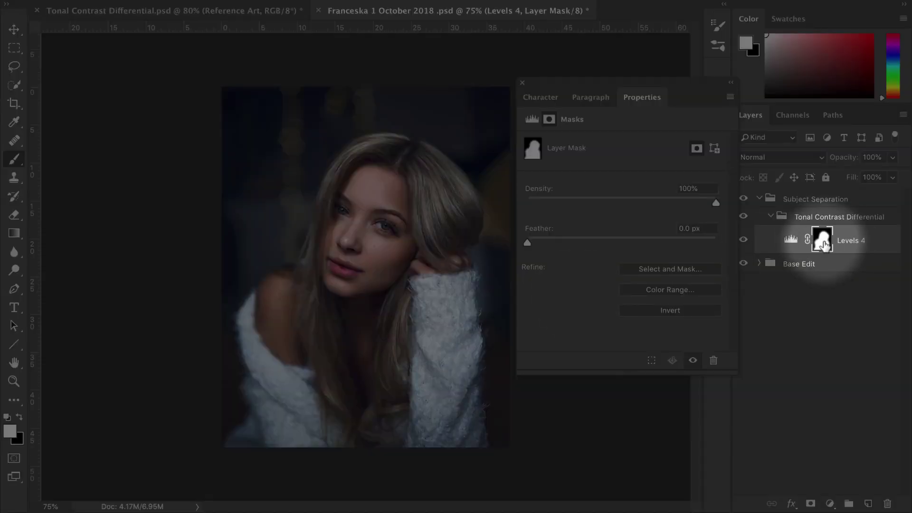
- Check the Levels 4 mask on its own, then hide Levels 4 to compare before and after
{"action": "left_click", "coordinate": [823, 242], "text": "alt"}
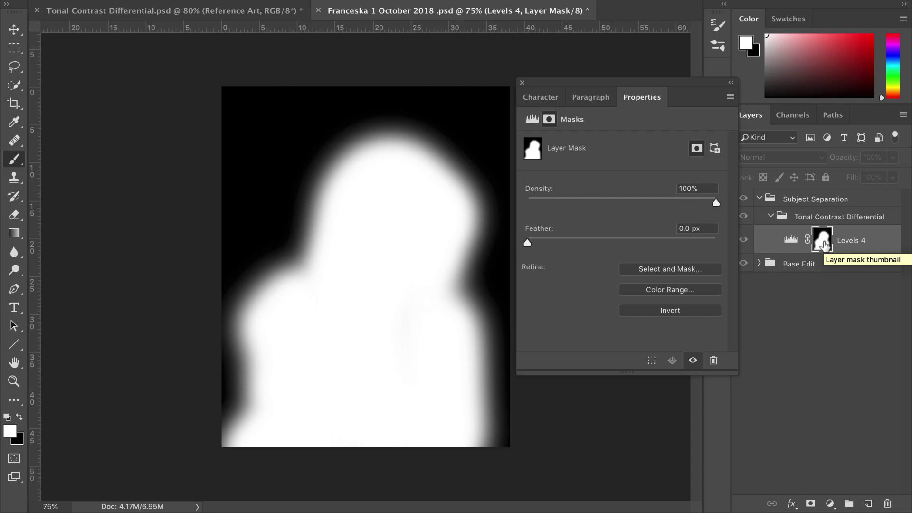
{"action": "left_click", "coordinate": [824, 245], "text": "alt"}
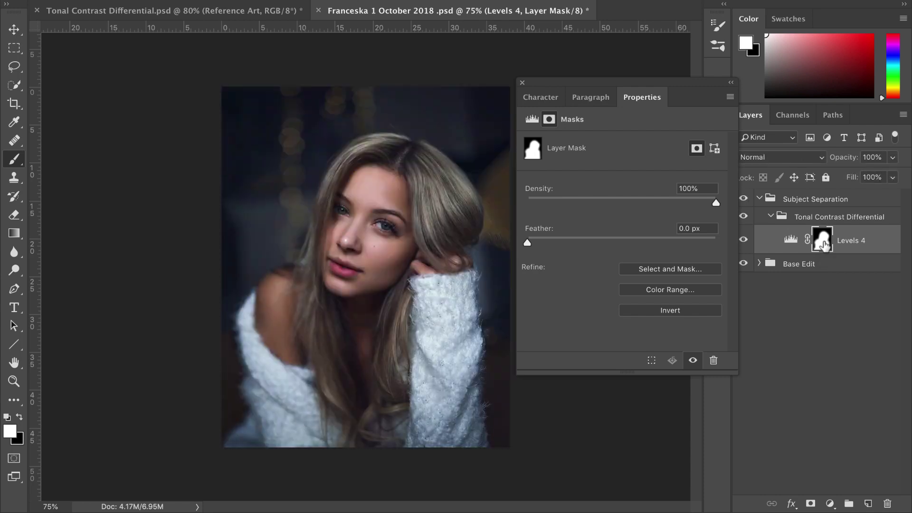
{"action": "key", "text": "ctrl+2"}
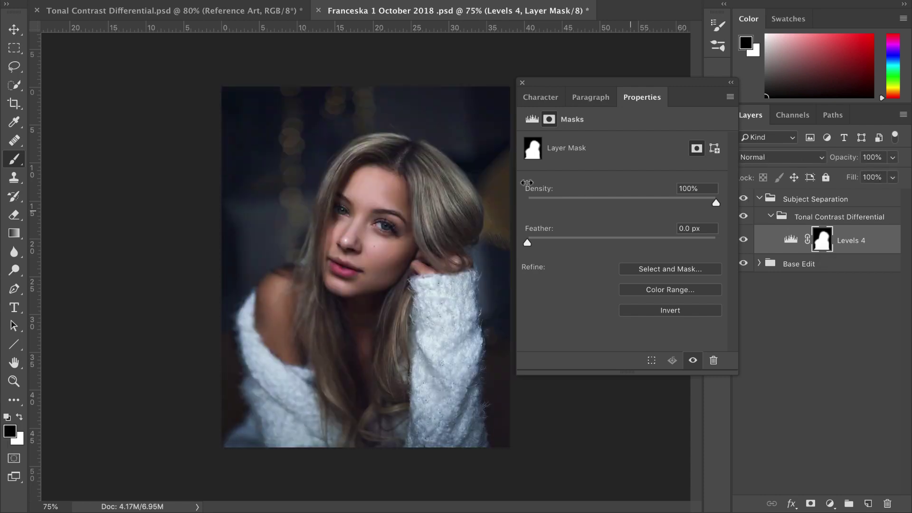
{"action": "left_click", "coordinate": [744, 242]}
- Show Levels 4 again and add a second Levels adjustment layer, Levels 5
{"action": "left_click", "coordinate": [744, 242]}
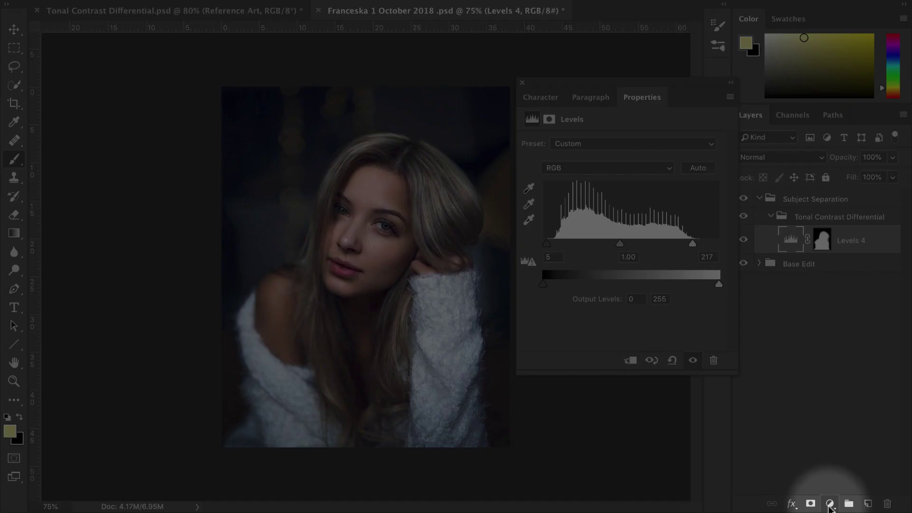
{"action": "left_click", "coordinate": [830, 504]}
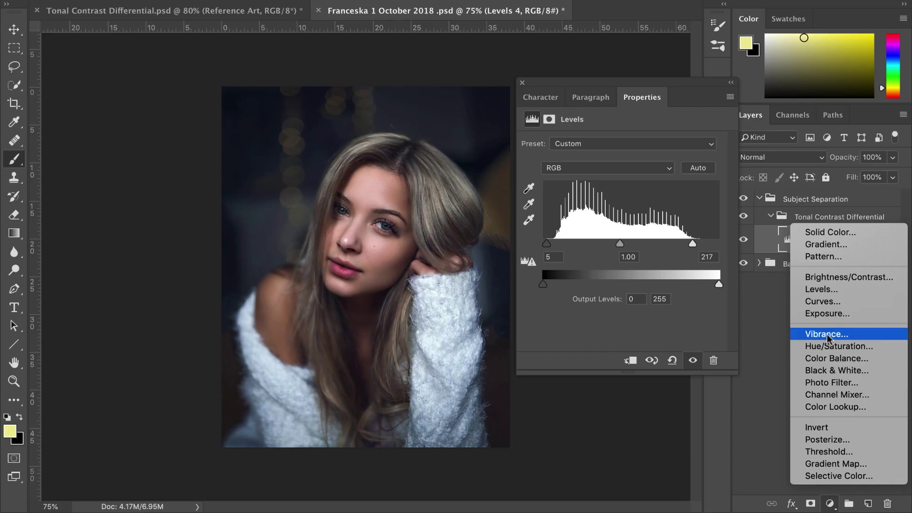
{"action": "left_click", "coordinate": [823, 289]}
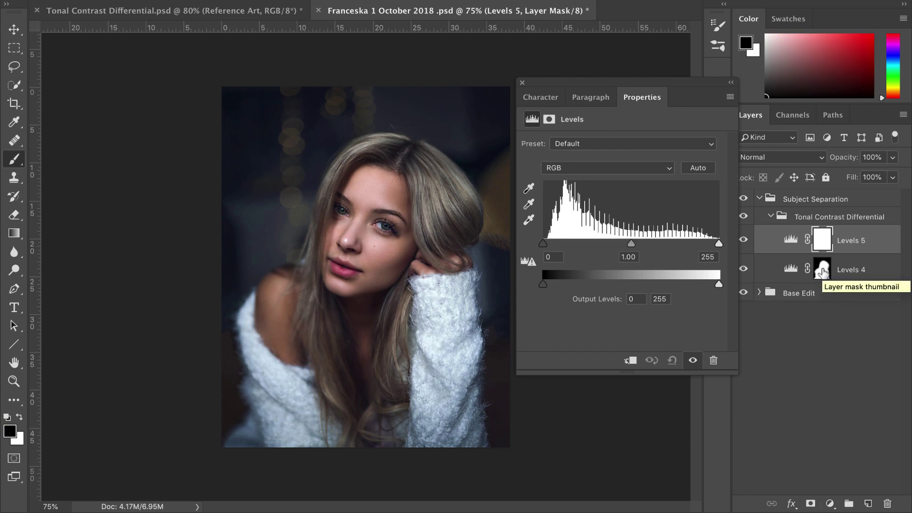
- Copy Levels 4's mask onto Levels 5, replacing its mask, and invert it
{"action": "left_click_drag", "start_coordinate": [822, 269], "coordinate": [821, 244]}
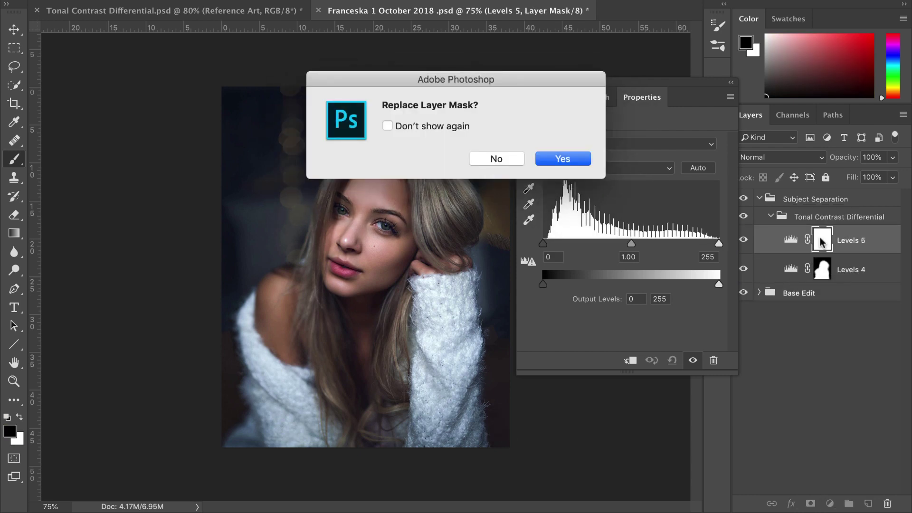
{"action": "key", "text": "Return"}
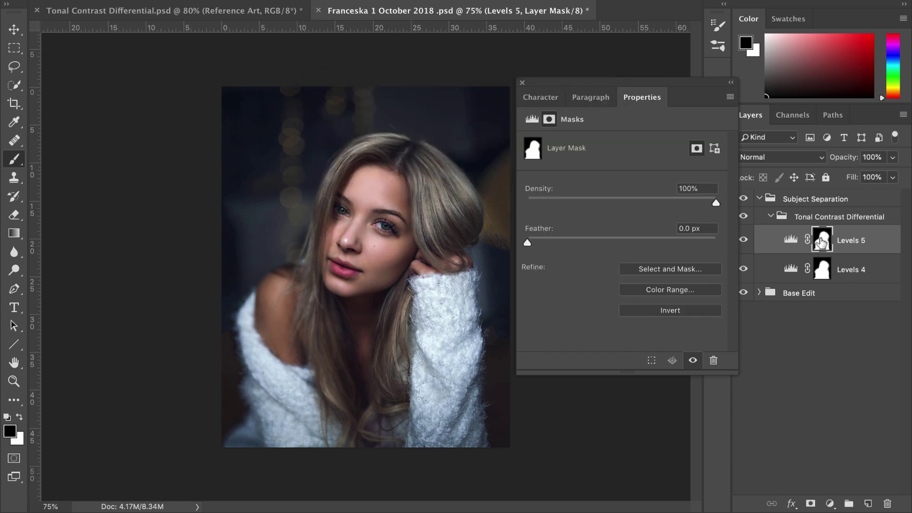
{"action": "key", "text": "super+i"}
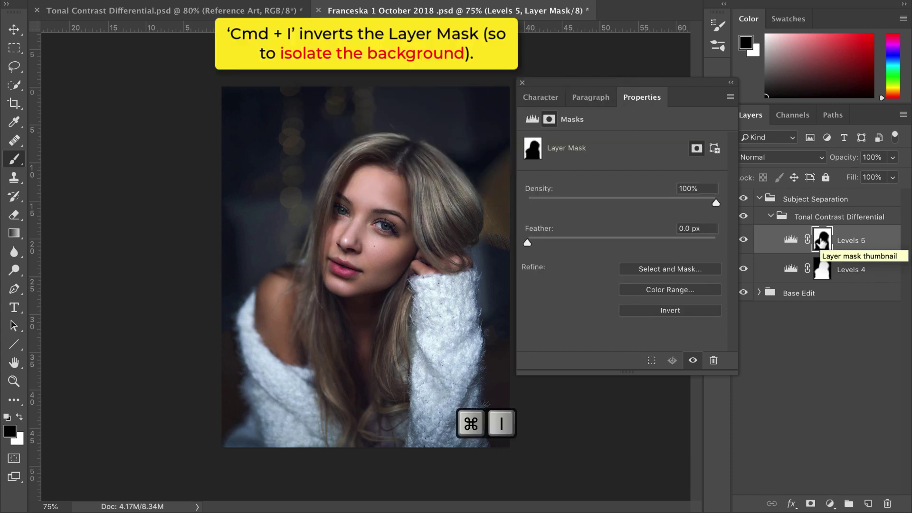
{"action": "left_click", "coordinate": [791, 240]}
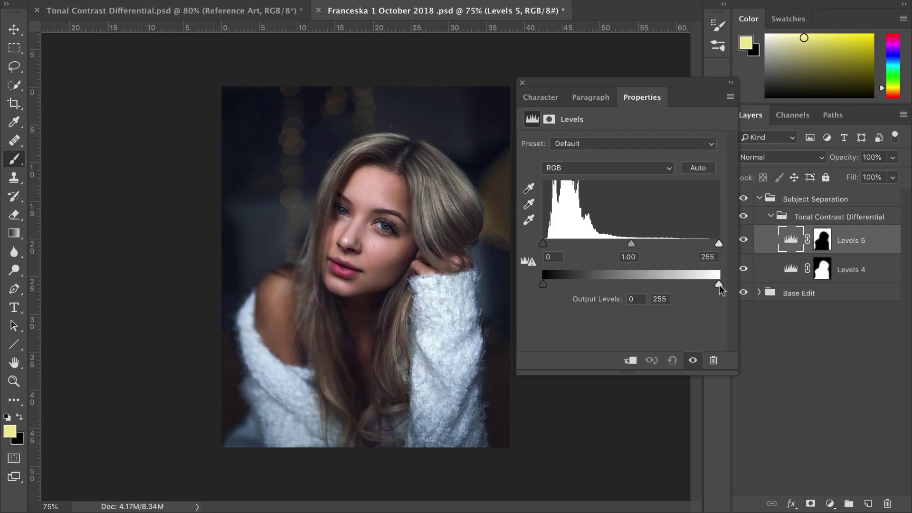
- Set Levels 5's white output to 238 and toggle Tonal Contrast Differential to compare
{"action": "left_click_drag", "start_coordinate": [719, 285], "coordinate": [707, 287]}
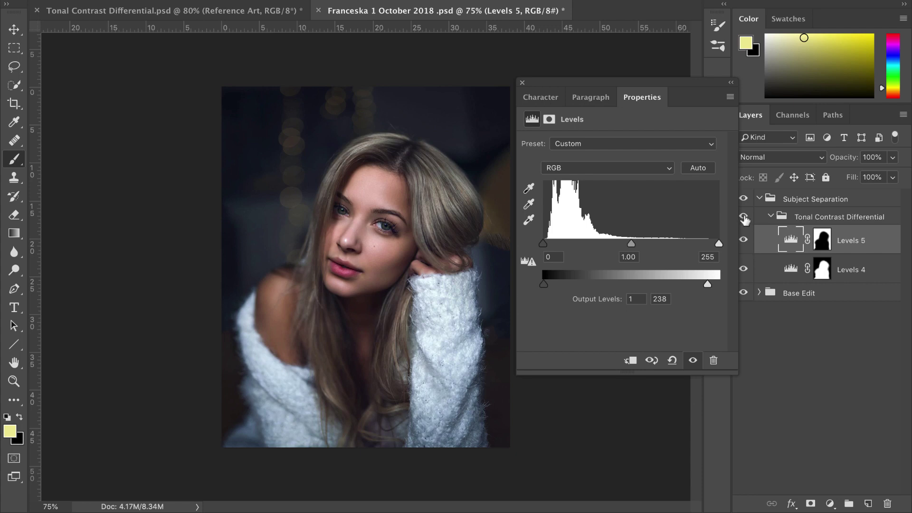
{"action": "left_click", "coordinate": [743, 217]}
{"action": "left_click", "coordinate": [744, 217]}
{"action": "left_click", "coordinate": [744, 218]}
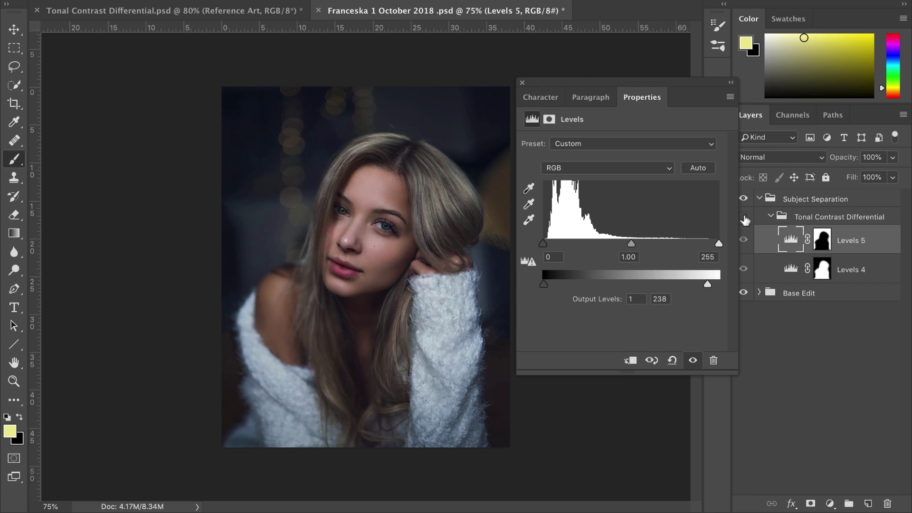
{"action": "left_click", "coordinate": [744, 218]}
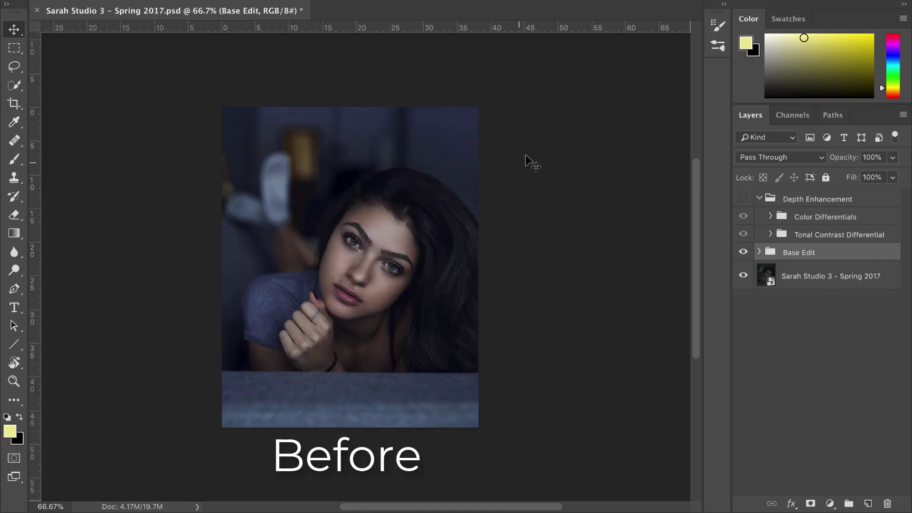
- Turn on Depth Enhancement and toggle Tonal Contrast Differential and Color Differentials to compare
{"action": "left_click", "coordinate": [743, 199]}
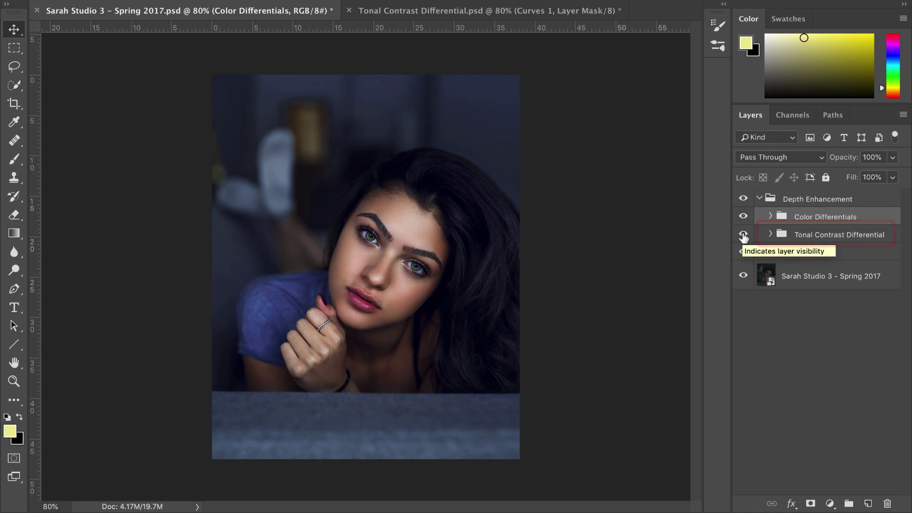
{"action": "left_click", "coordinate": [743, 235]}
{"action": "left_click", "coordinate": [743, 235]}
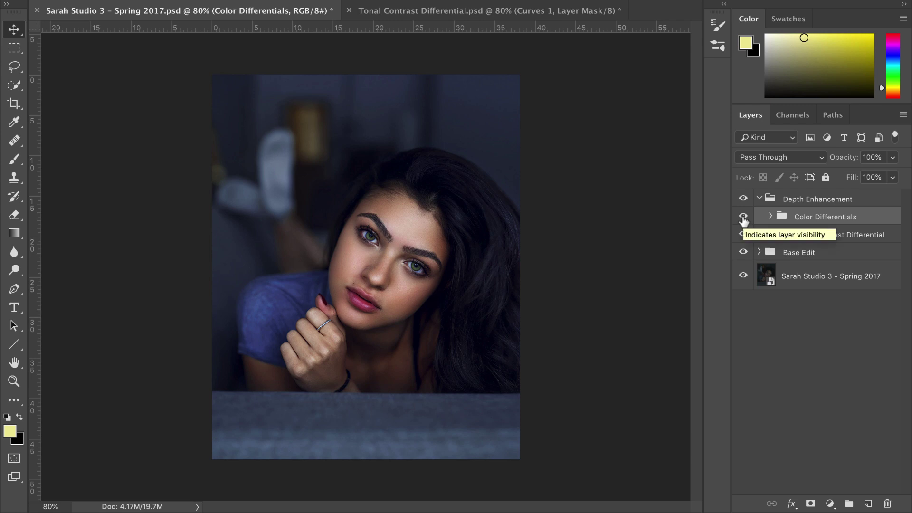
{"action": "left_click", "coordinate": [743, 218]}
{"action": "left_click", "coordinate": [743, 218]}
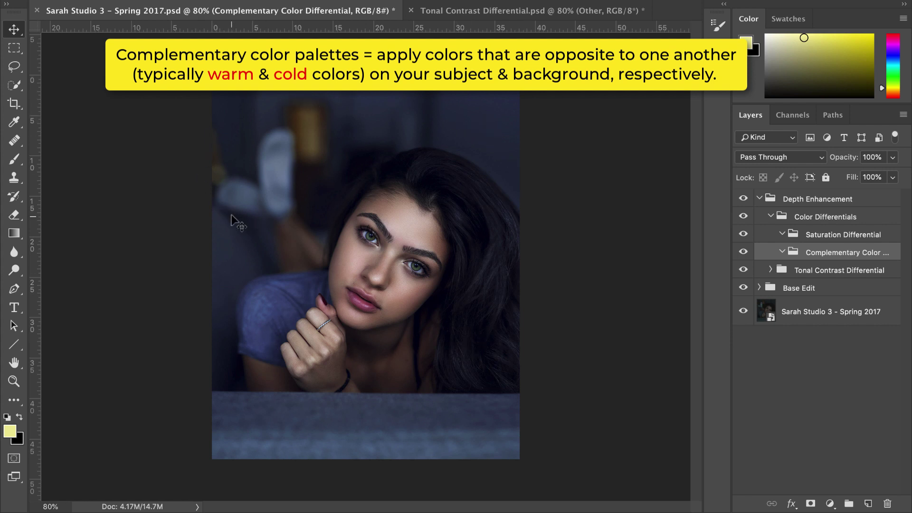
- Add Curves 1, invert its mask to black, and paint the subject back in white
{"action": "left_click", "coordinate": [830, 503]}
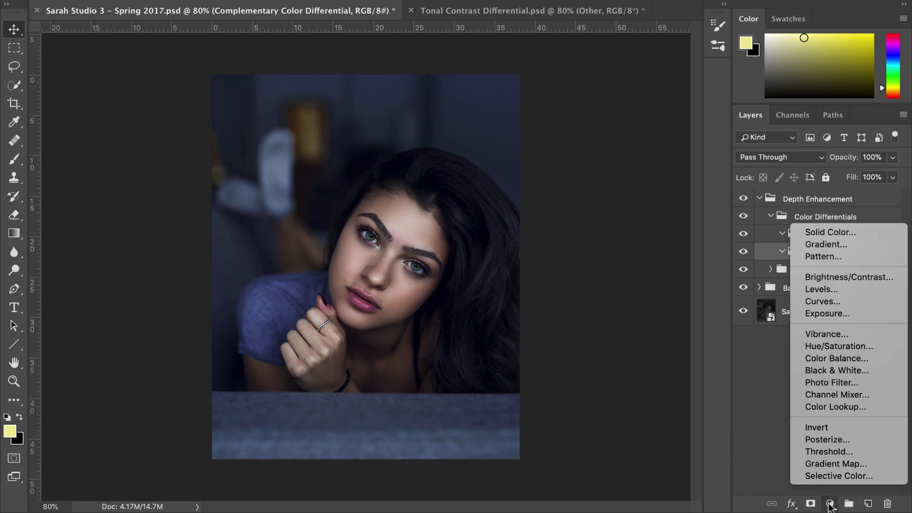
{"action": "left_click", "coordinate": [836, 301]}
{"action": "left_click", "coordinate": [837, 281]}
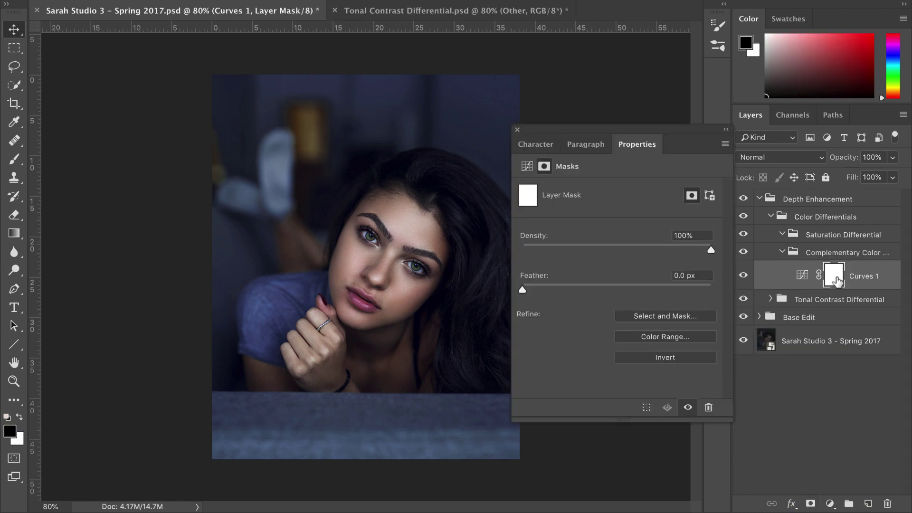
{"action": "key", "text": "super+i"}
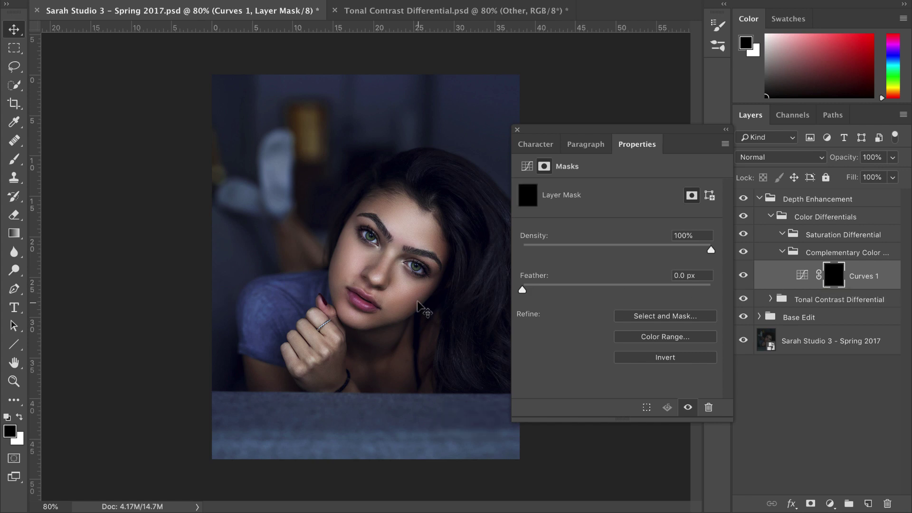
{"action": "key", "text": "b"}
{"action": "key", "text": "x"}
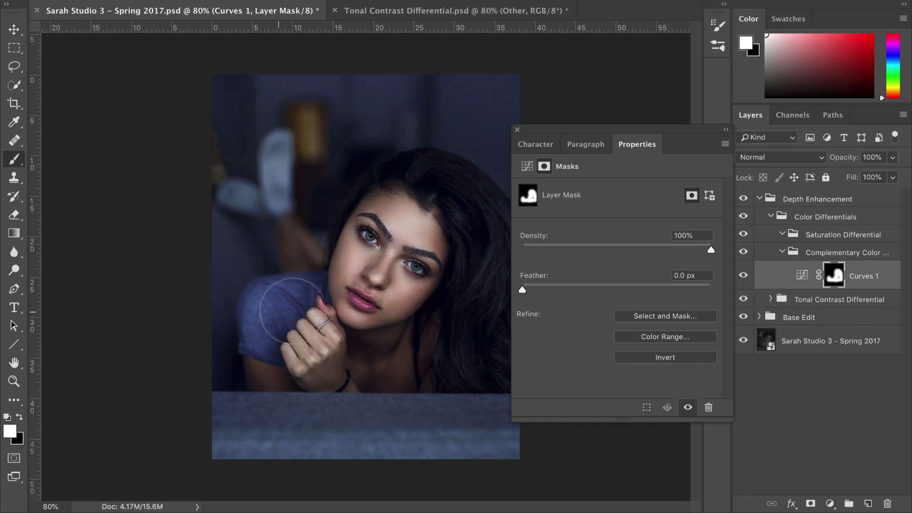
{"action": "left_click_drag", "start_coordinate": [363, 225], "coordinate": [411, 228]}
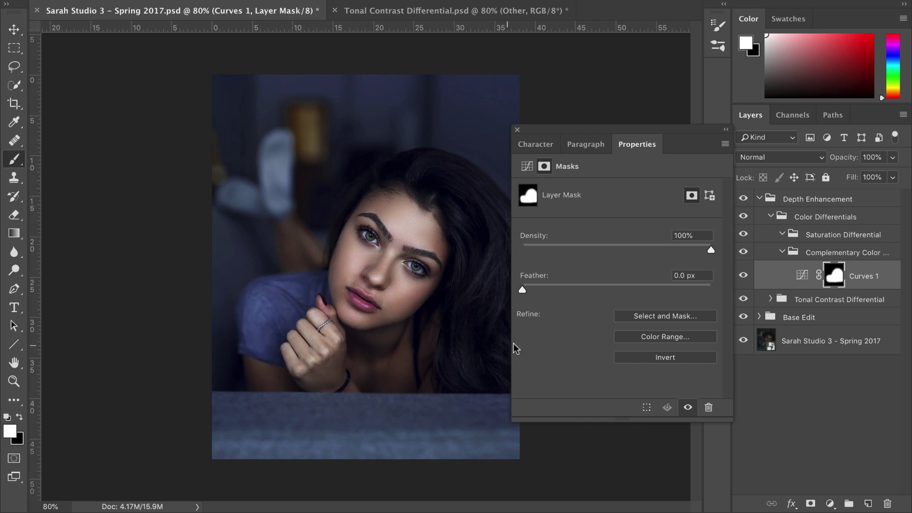
- Lower Curves 1's Blue channel slightly at a point sampled on the forehead
{"action": "key", "text": "x"}
{"action": "key", "text": "v"}
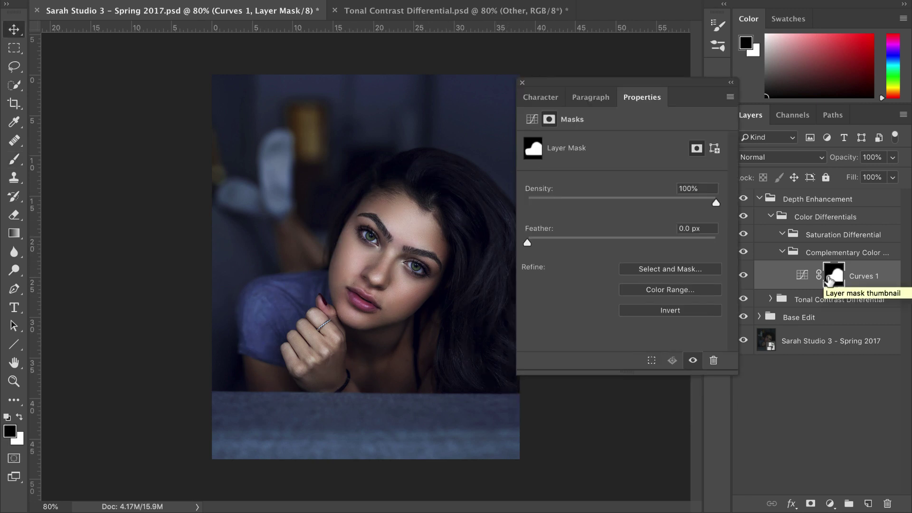
{"action": "left_click", "coordinate": [802, 276]}
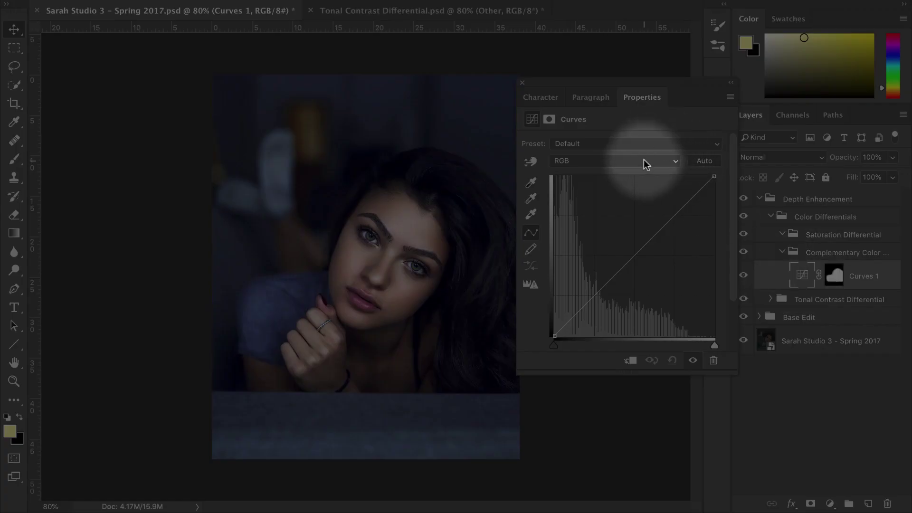
{"action": "left_click", "coordinate": [643, 161]}
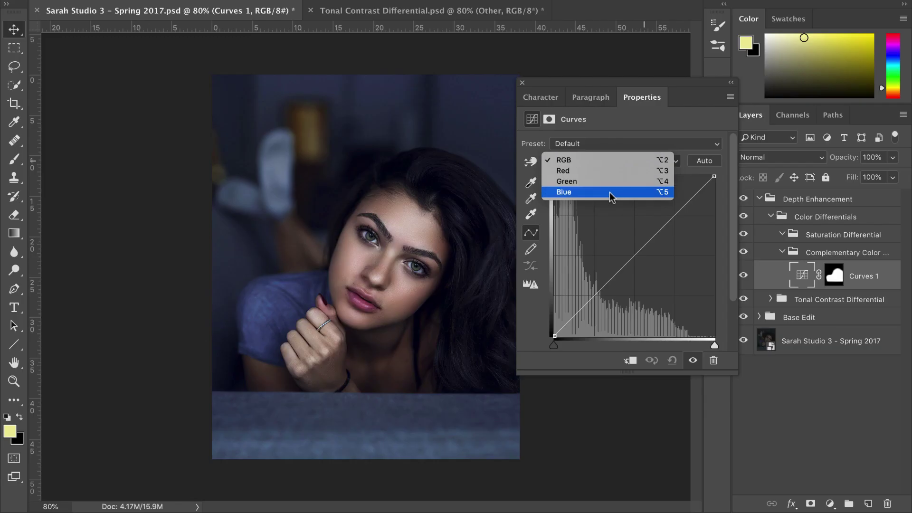
{"action": "left_click", "coordinate": [609, 192]}
{"action": "left_click", "coordinate": [531, 161]}
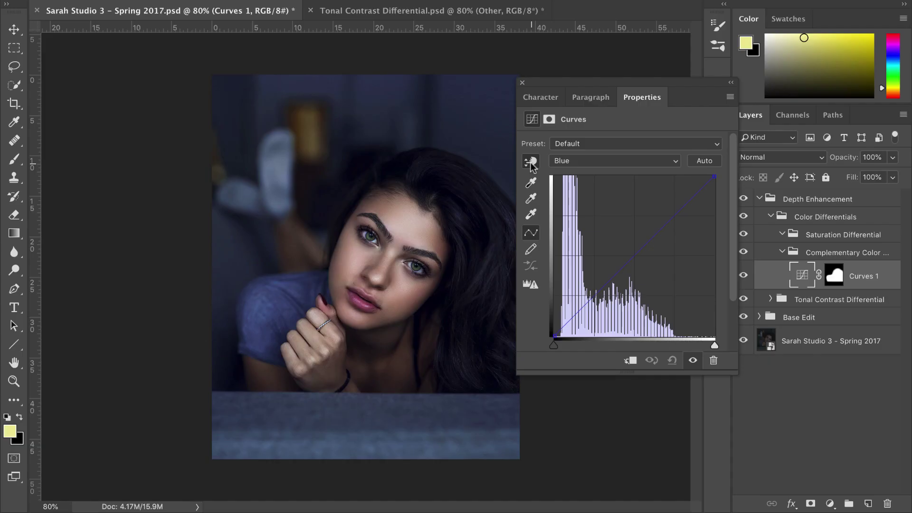
{"action": "left_click", "coordinate": [404, 224]}
{"action": "key", "text": "Down"}
{"action": "left_click_drag", "start_coordinate": [670, 221], "coordinate": [668, 215]}
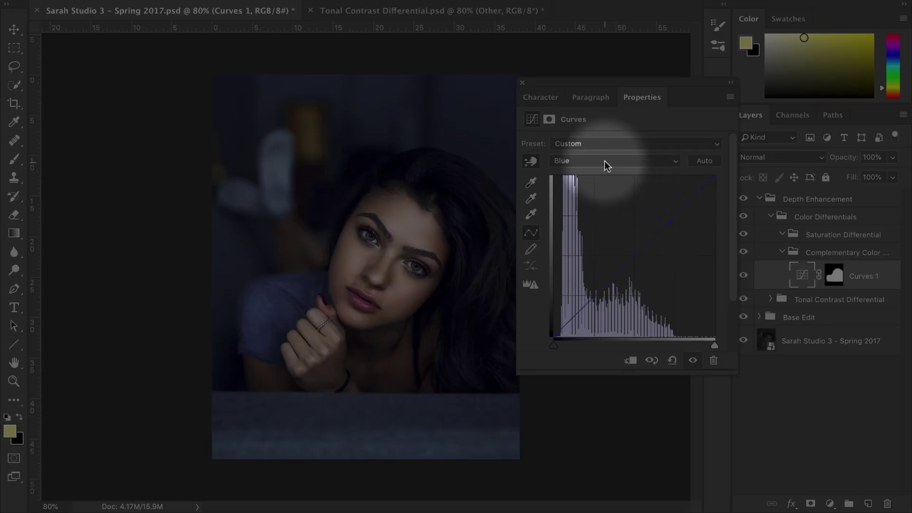
- Raise Curves 1's Red channel slightly at a point sampled on the subject, and show the layer
{"action": "left_click", "coordinate": [606, 161]}
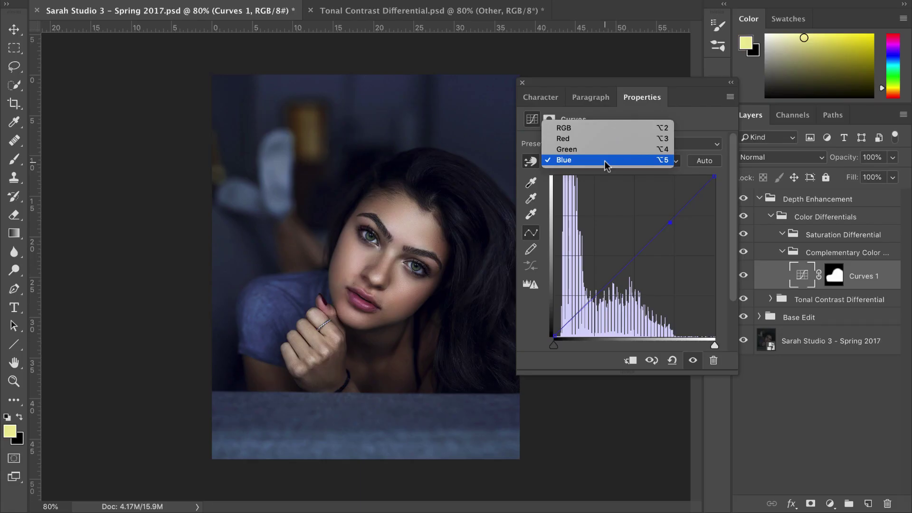
{"action": "left_click", "coordinate": [598, 138]}
{"action": "left_click", "coordinate": [528, 161]}
{"action": "left_click", "coordinate": [408, 217]}
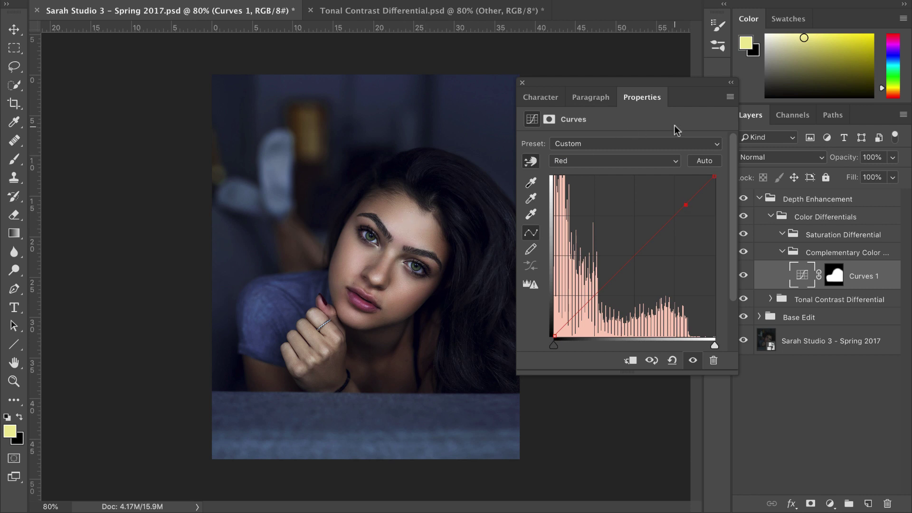
{"action": "key", "text": "Up"}
{"action": "left_click", "coordinate": [743, 276]}
{"action": "key", "text": "v"}
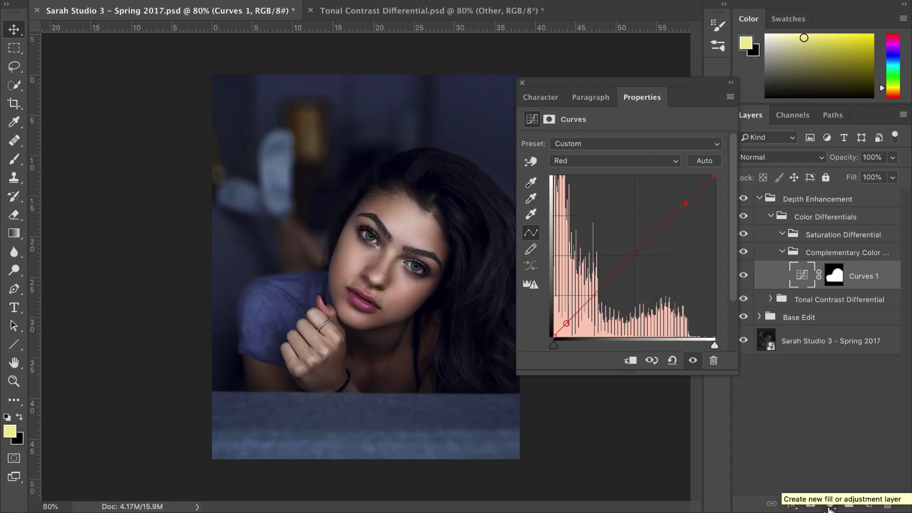
- Add Curves 2, Option-drag Curves 1's subject mask onto it, and invert the copied mask
{"action": "left_click", "coordinate": [829, 504]}
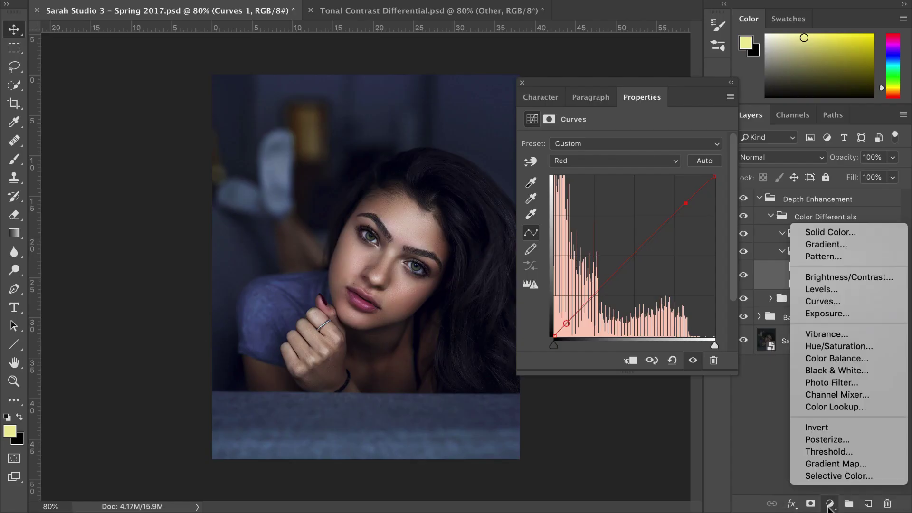
{"action": "left_click", "coordinate": [828, 300]}
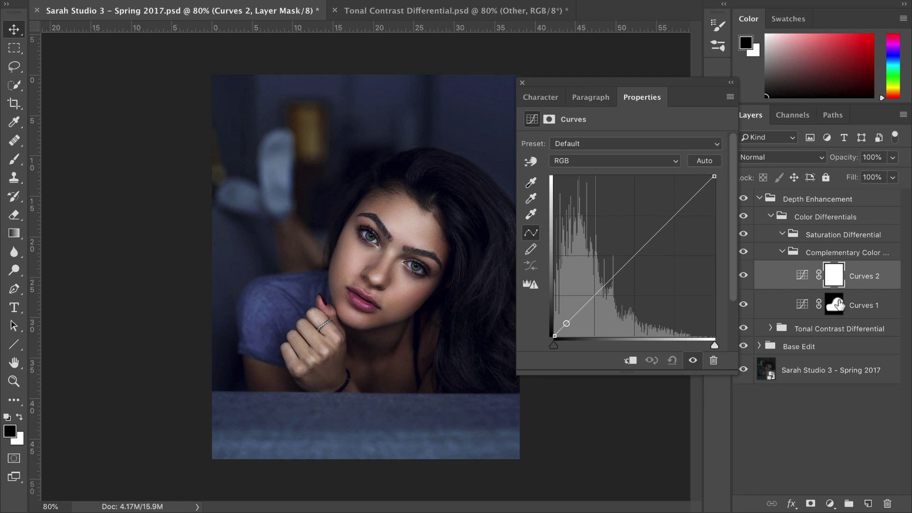
{"action": "key", "text": "alt"}
{"action": "left_click_drag", "start_coordinate": [837, 304], "coordinate": [835, 278]}
{"action": "key", "text": "Return"}
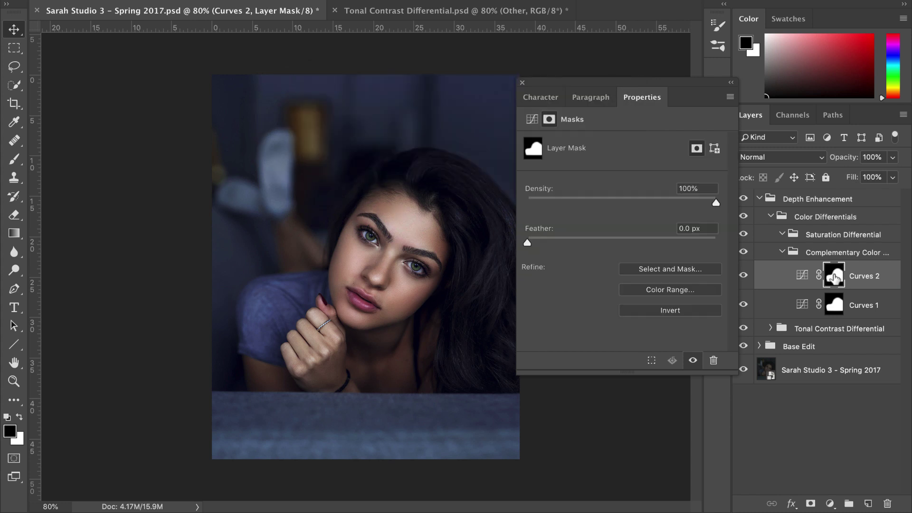
{"action": "key", "text": "super+i"}
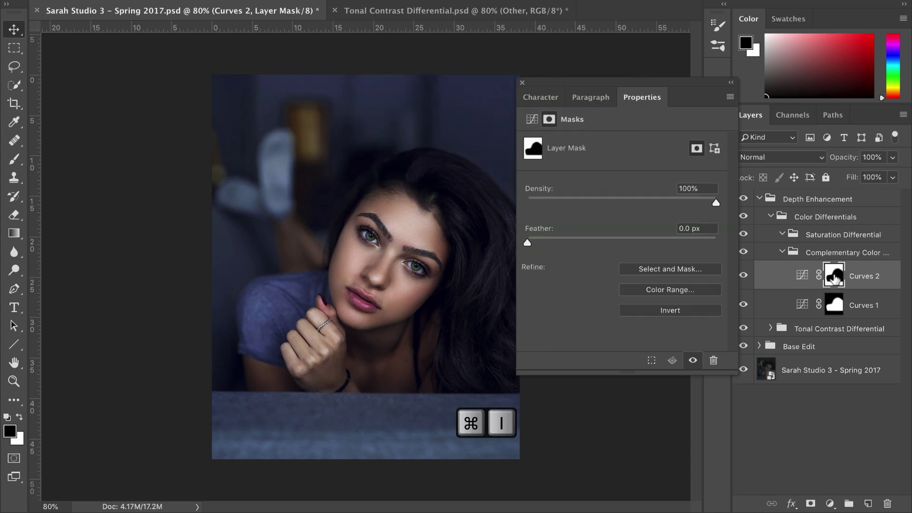
{"action": "left_click", "coordinate": [801, 278]}
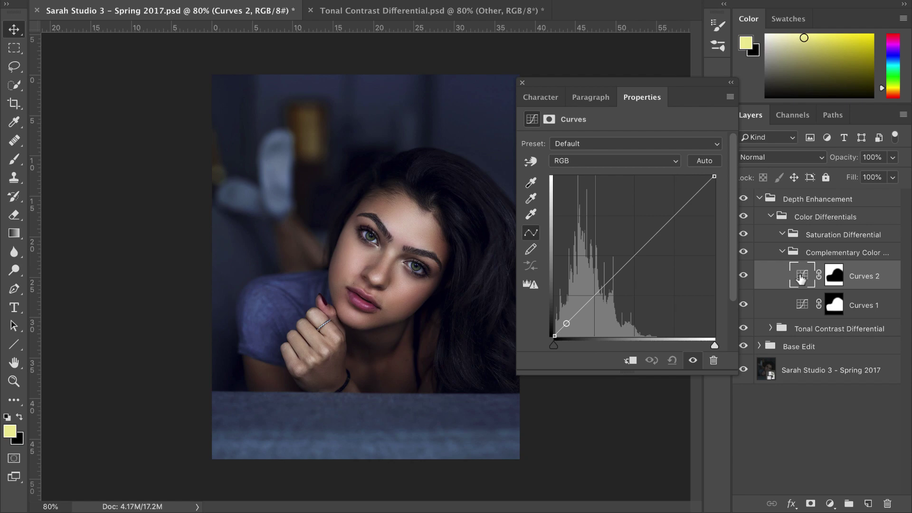
- Raise Curves 2's Blue curve slightly at a point sampled from the background
{"action": "left_click", "coordinate": [599, 161]}
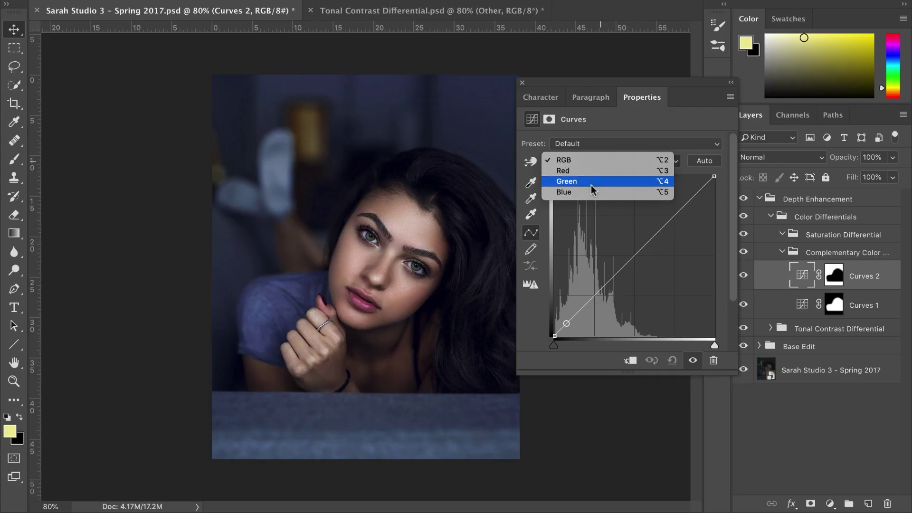
{"action": "left_click", "coordinate": [589, 191]}
{"action": "left_click", "coordinate": [531, 161]}
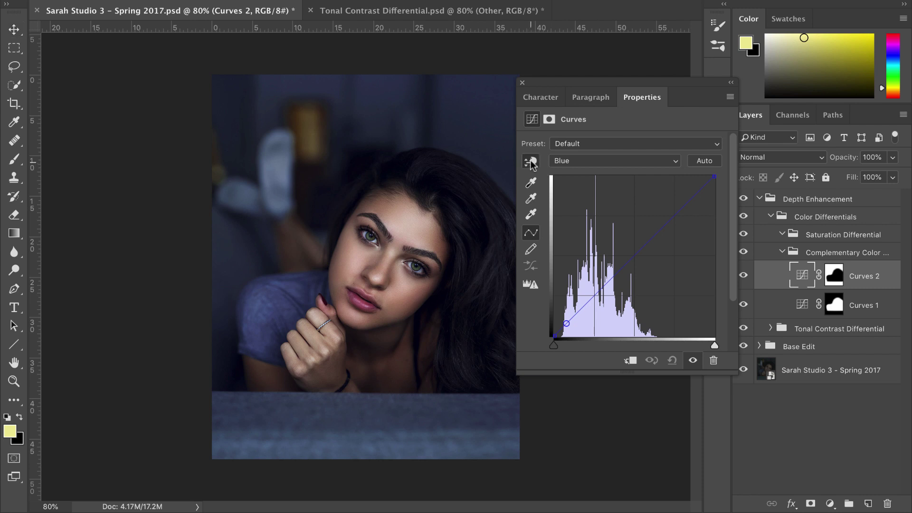
{"action": "left_click", "coordinate": [385, 118]}
{"action": "key", "text": "Up"}
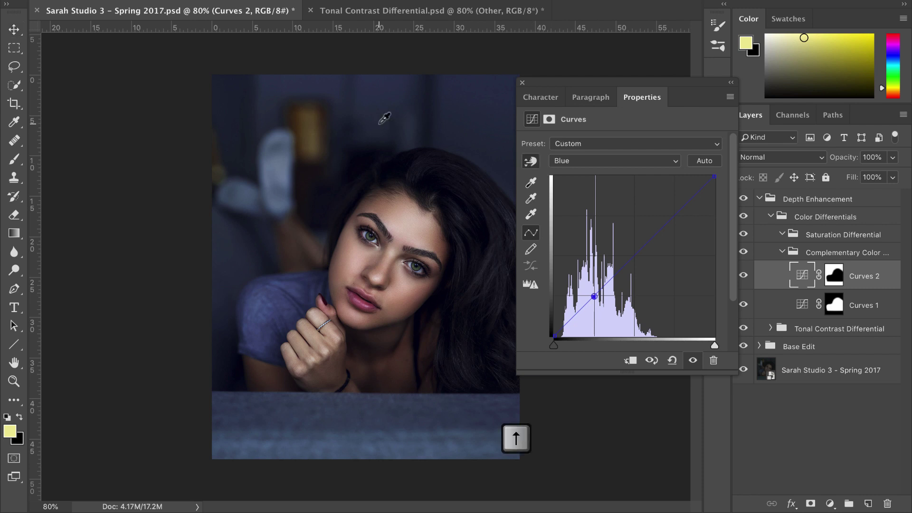
{"action": "key", "text": "Up"}
{"action": "key", "text": "Up"}
{"action": "key", "text": "Up"}
{"action": "key", "text": "Up"}
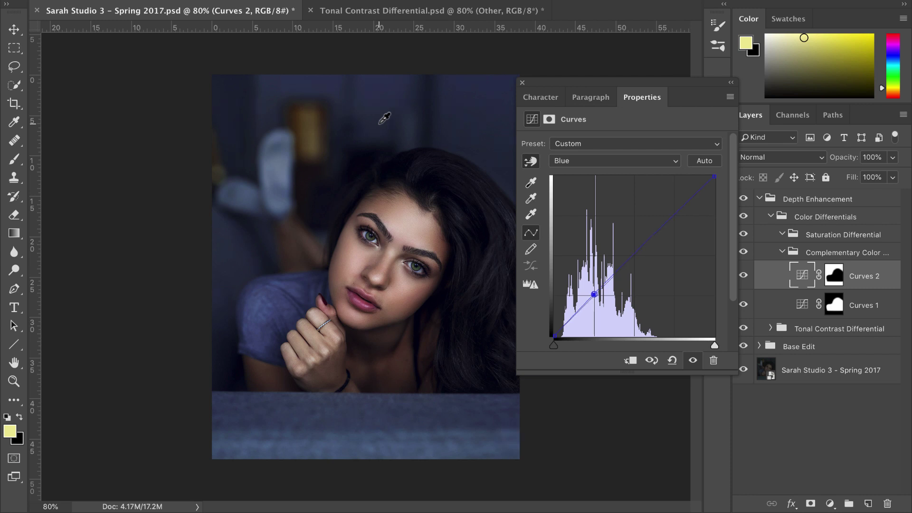
- Lower Curves 2's Red curve slightly at a point sampled from the background
{"action": "left_click", "coordinate": [571, 161]}
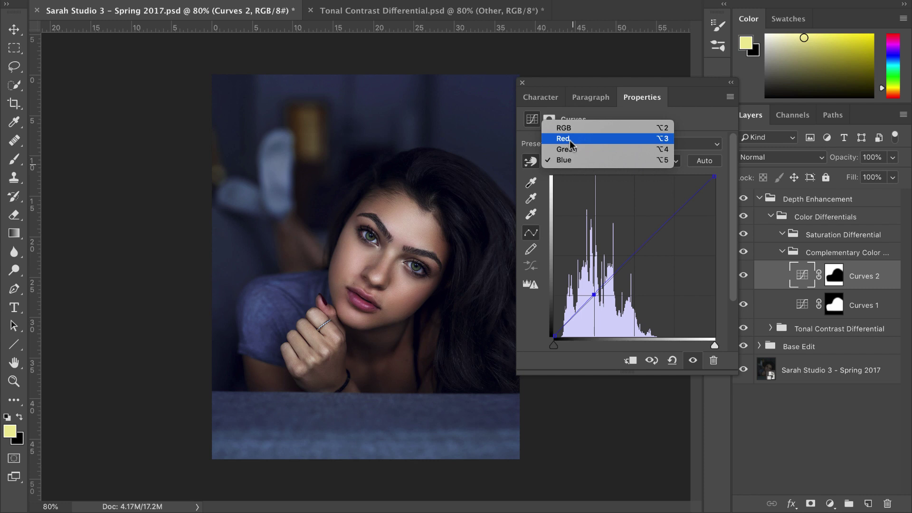
{"action": "left_click", "coordinate": [569, 140]}
{"action": "left_click", "coordinate": [375, 108]}
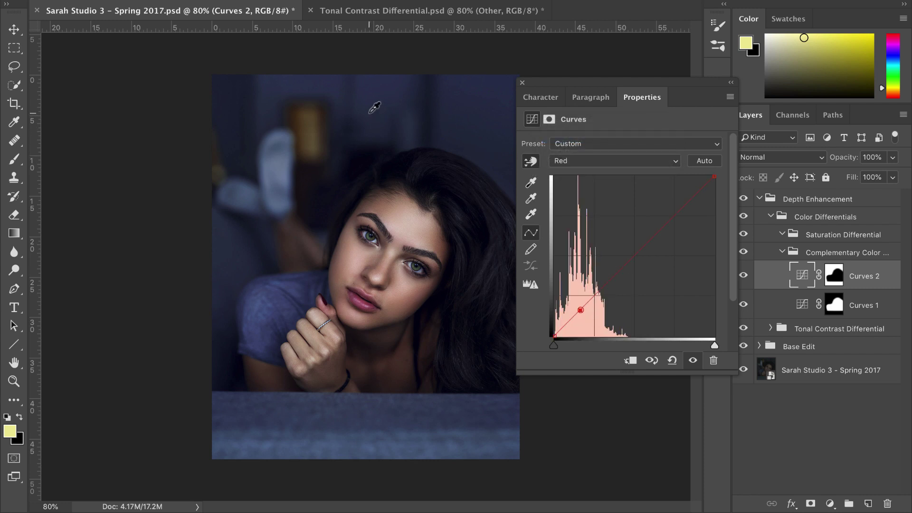
{"action": "key", "text": "Down"}
{"action": "key", "text": "Down"}
{"action": "key", "text": "Down"}
- Toggle the Complementary Color group off and on twice to compare the cooling
{"action": "left_click", "coordinate": [743, 254]}
{"action": "left_click", "coordinate": [744, 254]}
{"action": "left_click", "coordinate": [744, 254]}
{"action": "left_click", "coordinate": [743, 253]}
{"action": "left_click", "coordinate": [827, 239]}
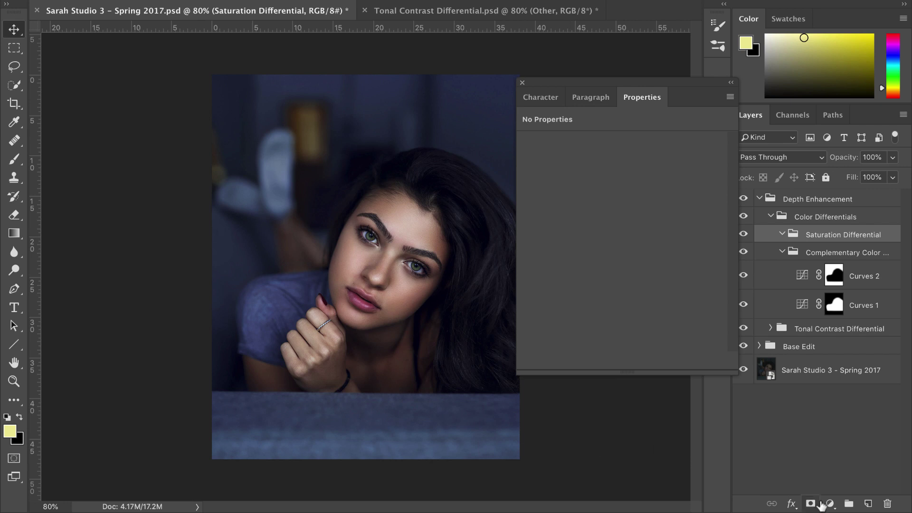
- Add a Hue/Saturation layer with Curves 1's subject mask and raise Master saturation to +15
{"action": "left_click", "coordinate": [829, 504]}
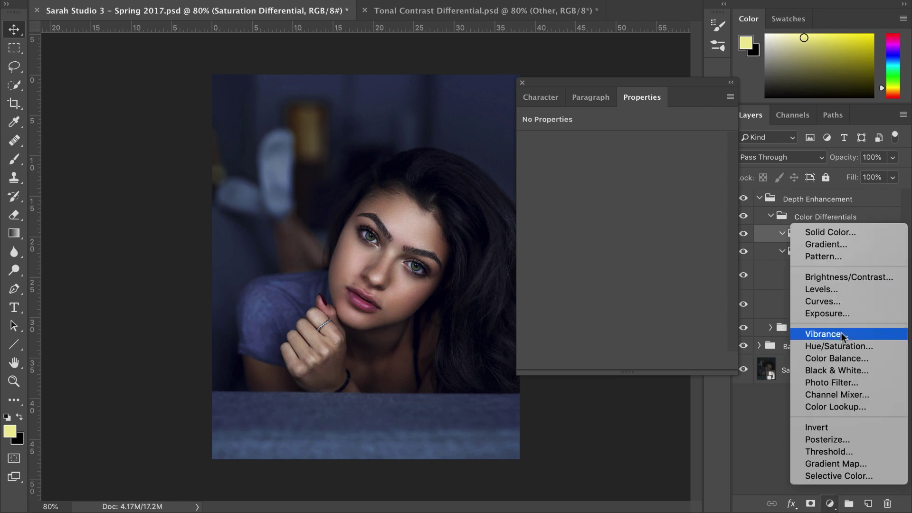
{"action": "left_click", "coordinate": [828, 346]}
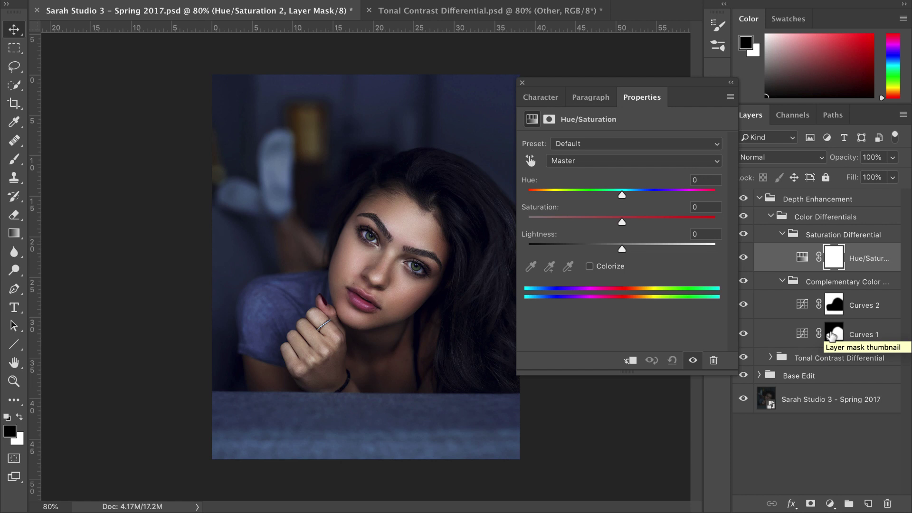
{"action": "left_click_drag", "start_coordinate": [831, 336], "coordinate": [832, 258]}
{"action": "key", "text": "Return"}
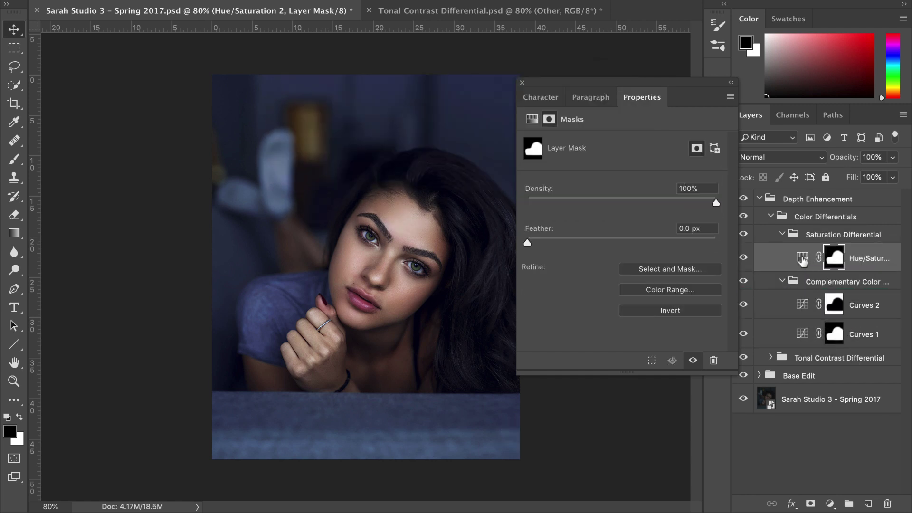
{"action": "left_click", "coordinate": [802, 259]}
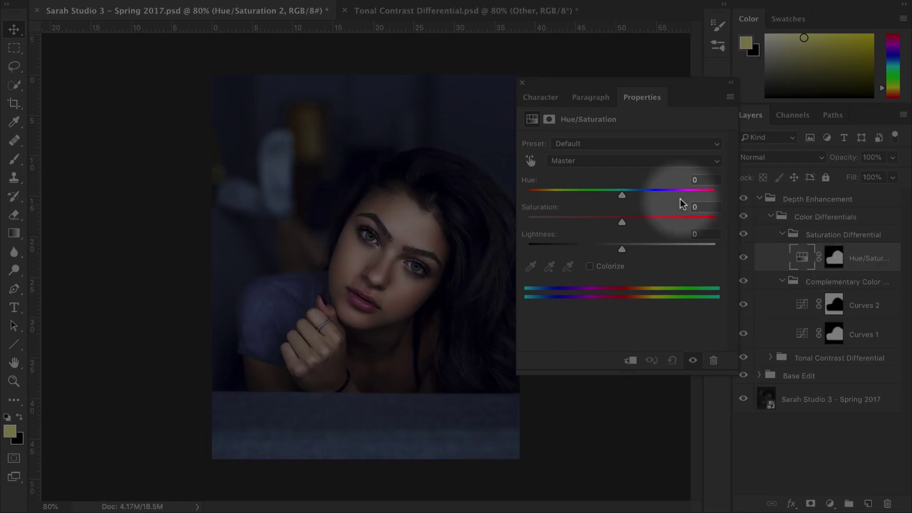
{"action": "left_click_drag", "start_coordinate": [622, 224], "coordinate": [640, 223]}
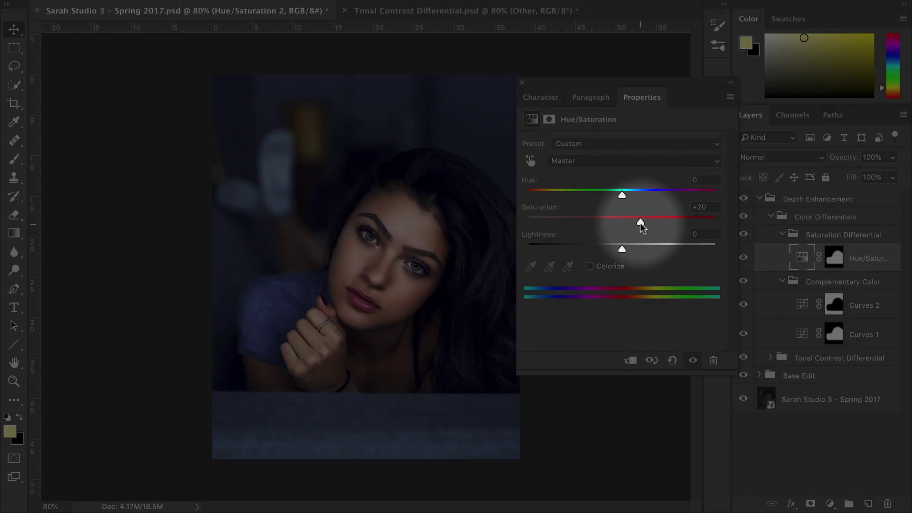
- Shift the Reds hue to +3, then toggle the layer off and on to compare
{"action": "left_click", "coordinate": [579, 161]}
{"action": "left_click", "coordinate": [568, 172]}
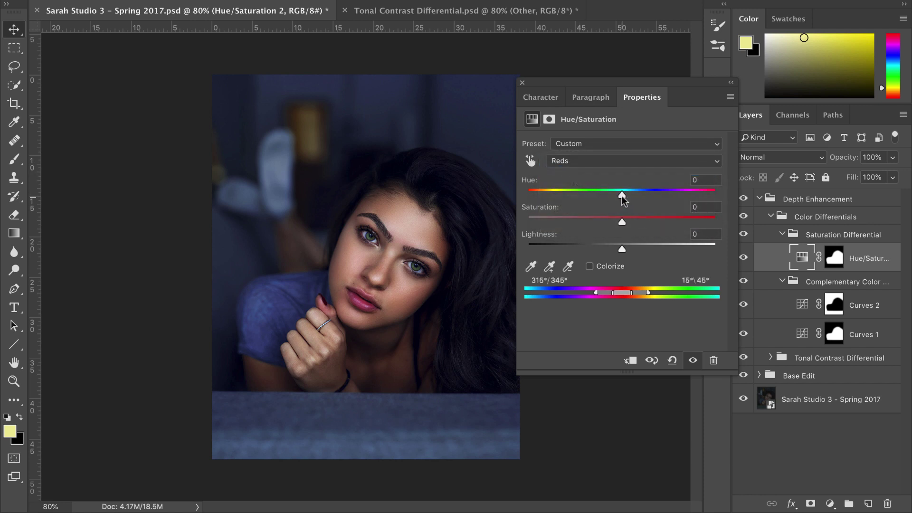
{"action": "left_click_drag", "start_coordinate": [622, 196], "coordinate": [625, 196]}
{"action": "left_click", "coordinate": [744, 260]}
{"action": "left_click", "coordinate": [744, 259]}
{"action": "left_click", "coordinate": [792, 264]}
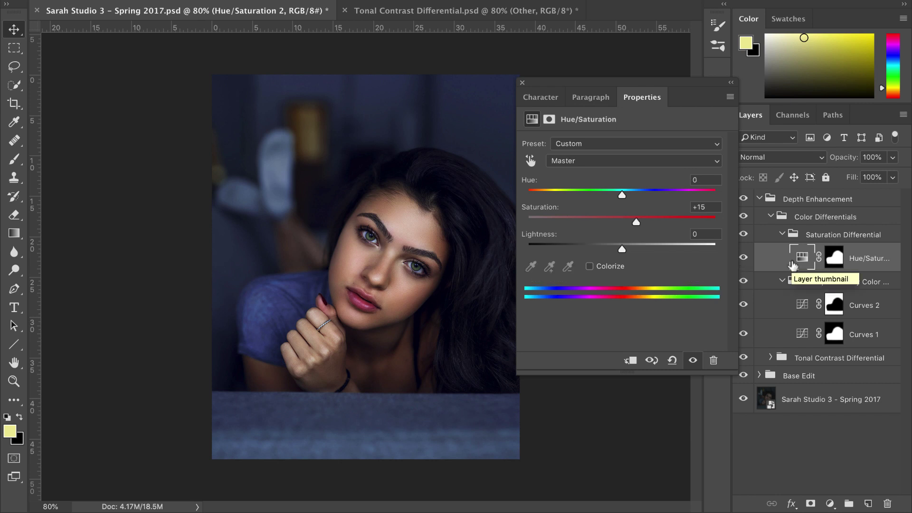
- Add a second Hue/Saturation layer with the copied background mask and Master saturation at -23
{"action": "left_click", "coordinate": [830, 503]}
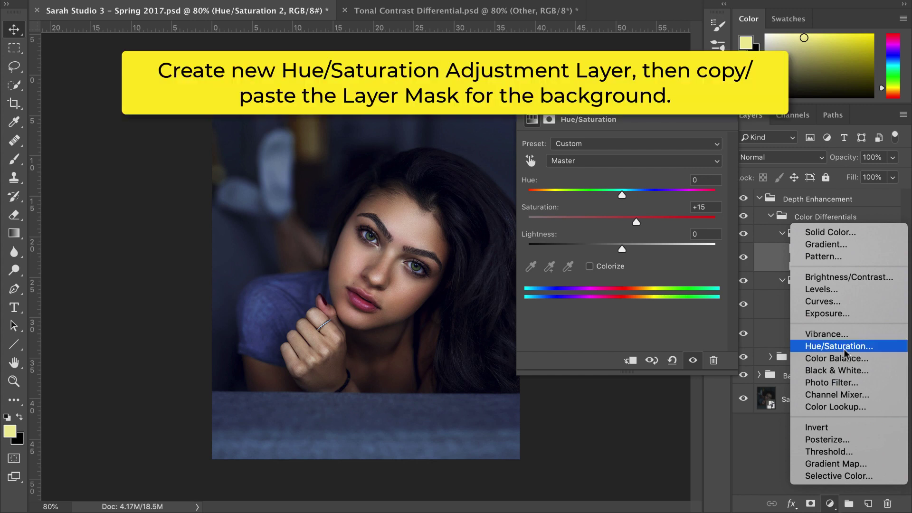
{"action": "left_click", "coordinate": [837, 346]}
{"action": "left_click_drag", "start_coordinate": [834, 287], "coordinate": [834, 258]}
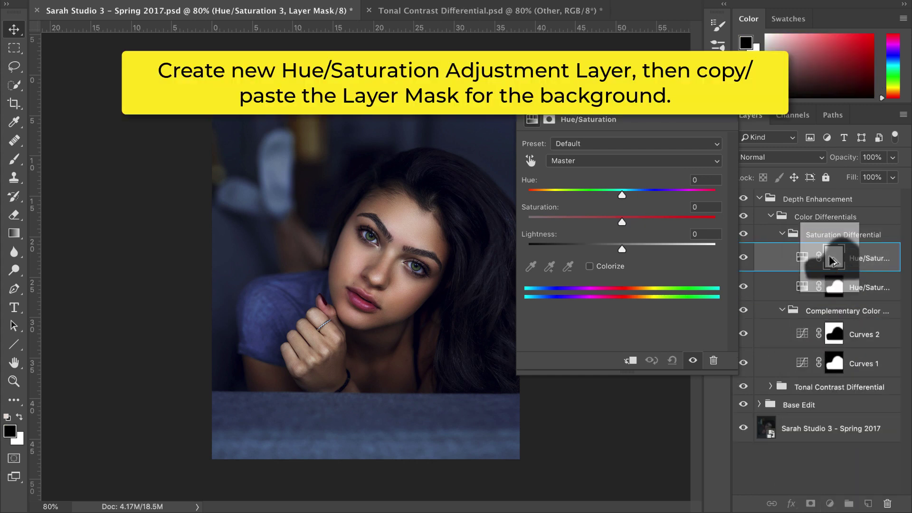
{"action": "key", "text": "Return"}
{"action": "left_click", "coordinate": [802, 256]}
{"action": "left_click_drag", "start_coordinate": [622, 222], "coordinate": [602, 221]}
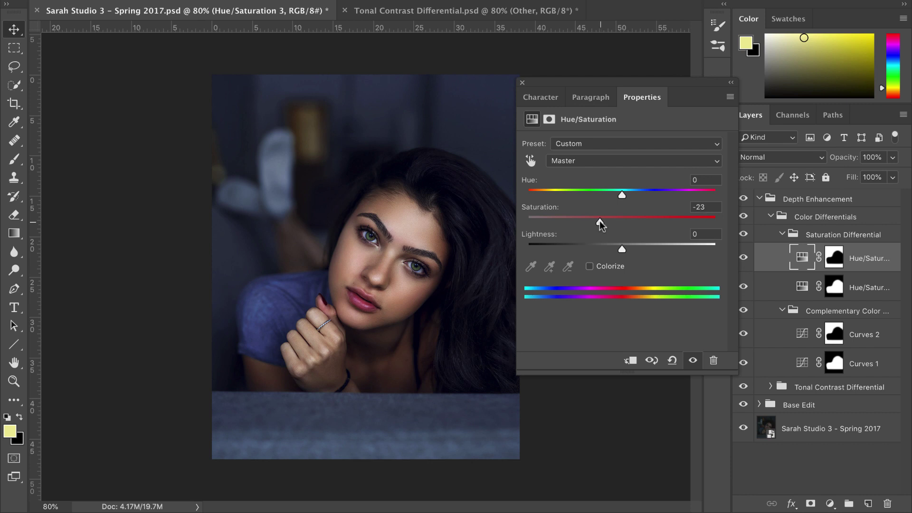
{"action": "left_click", "coordinate": [768, 238]}
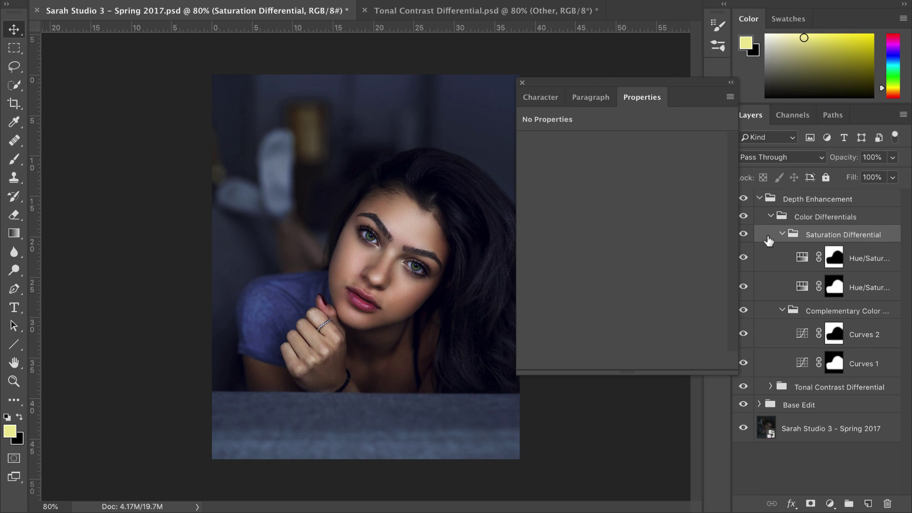
- Compare Color Differentials on and off, then collapse Depth Enhancement and compare it before and after
{"action": "left_click", "coordinate": [743, 217]}
{"action": "left_click", "coordinate": [743, 217]}
{"action": "left_click", "coordinate": [744, 217]}
{"action": "left_click", "coordinate": [743, 217]}
{"action": "left_click", "coordinate": [759, 198]}
{"action": "left_click", "coordinate": [743, 200]}
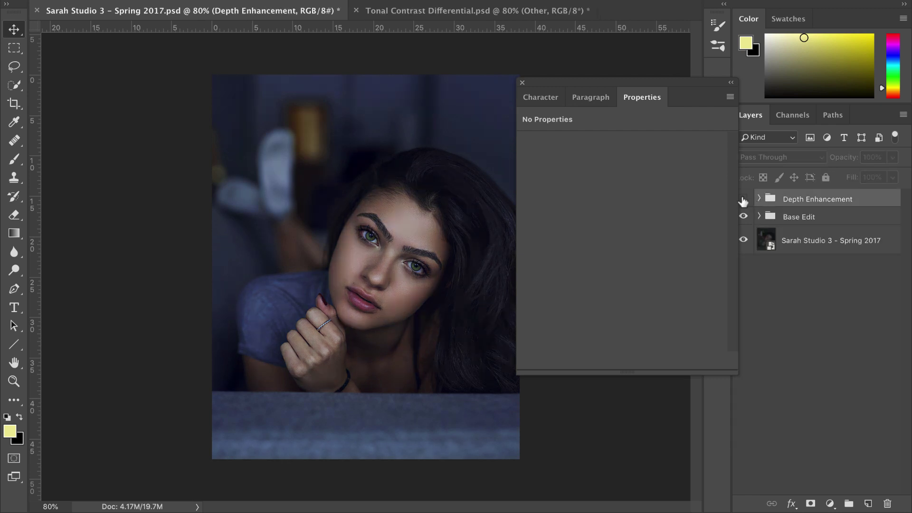
{"action": "left_click", "coordinate": [743, 200]}
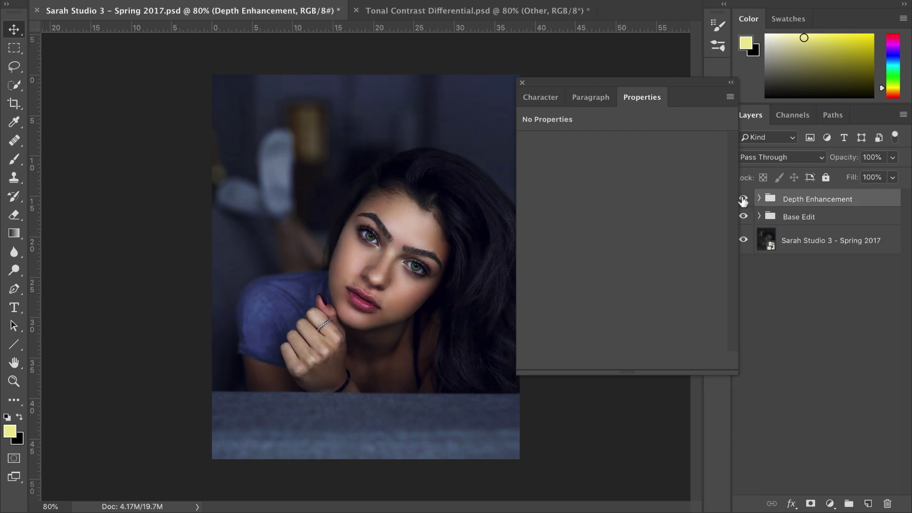